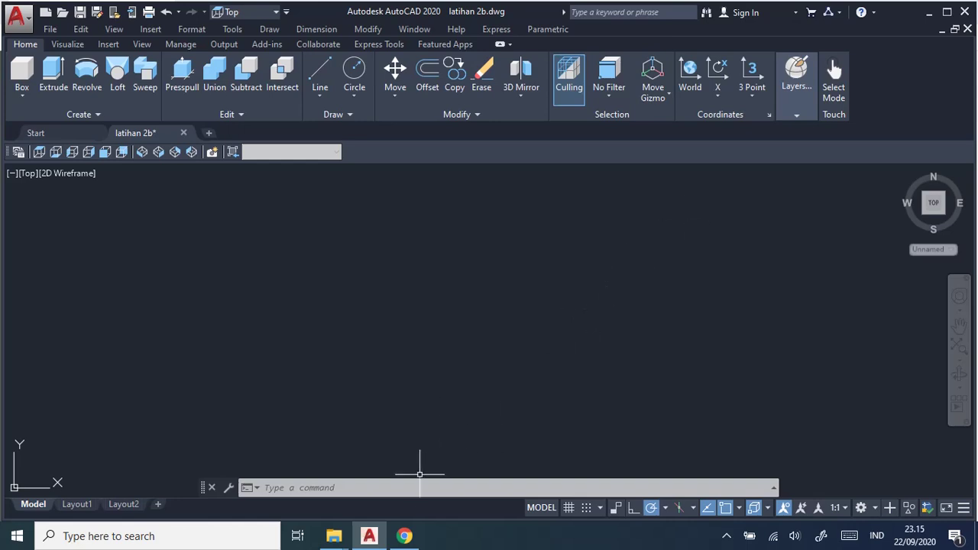
- Minimize AutoCAD and scroll the job sheet PDF until the full hook drawing shows
click(369, 537)
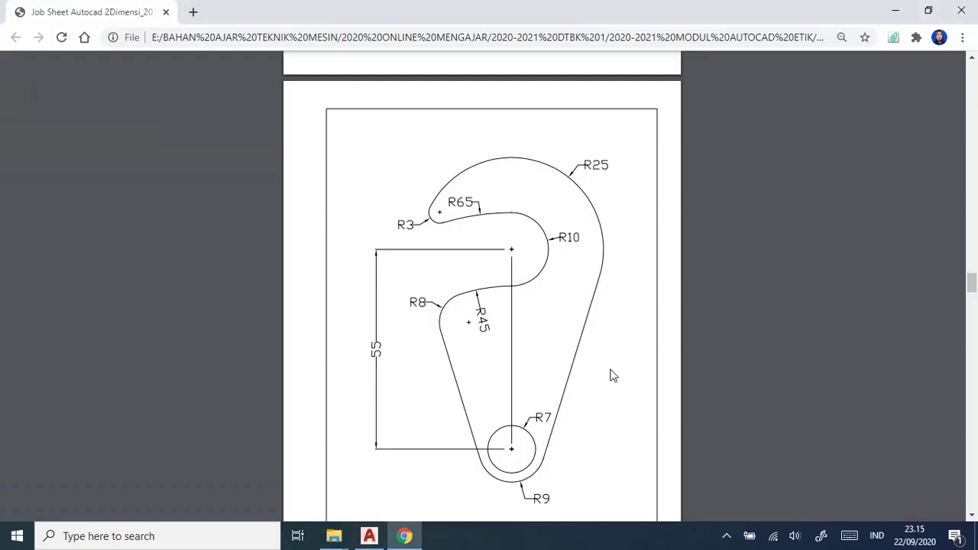
scroll(615, 373, up, 1)
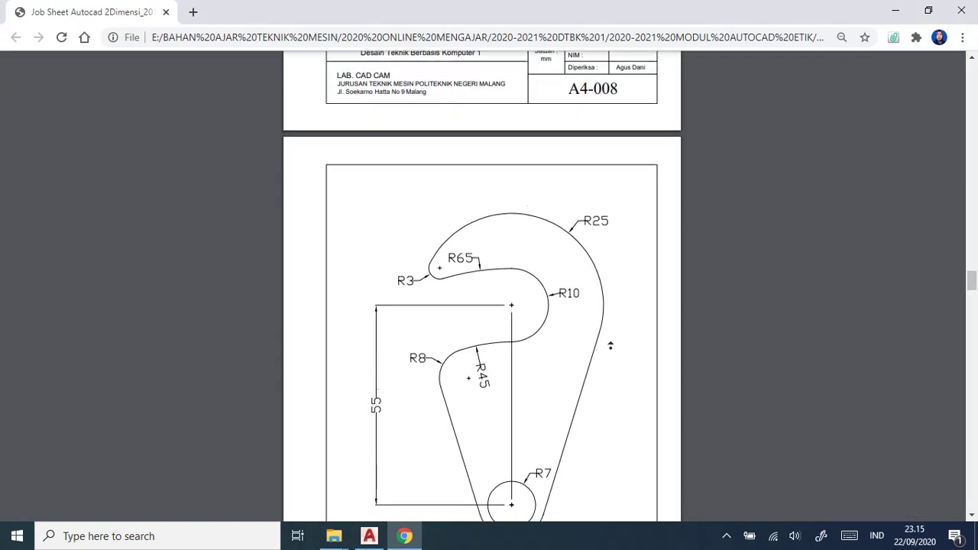
scroll(614, 371, down, 2)
scroll(615, 365, down, 2)
scroll(614, 364, up, 1)
scroll(614, 363, up, 1)
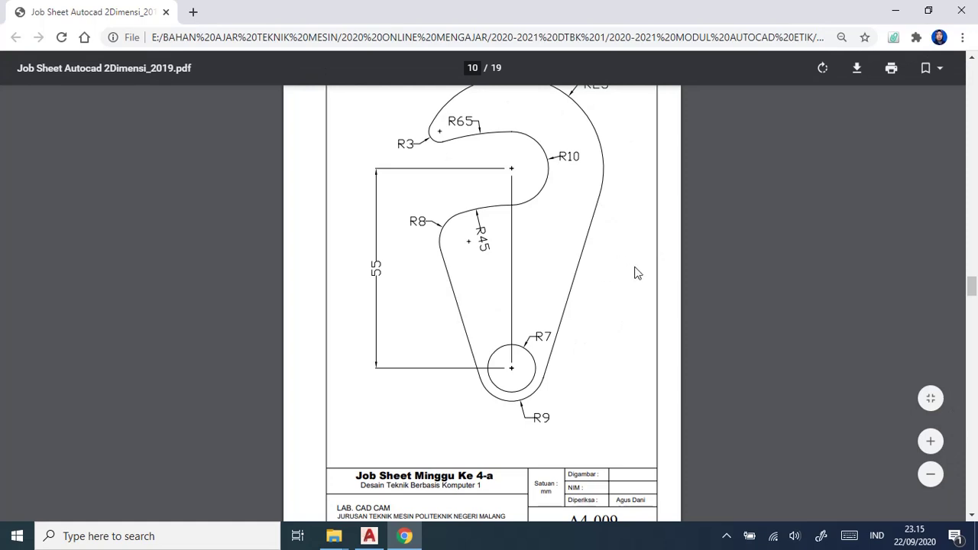
scroll(634, 272, up, 1)
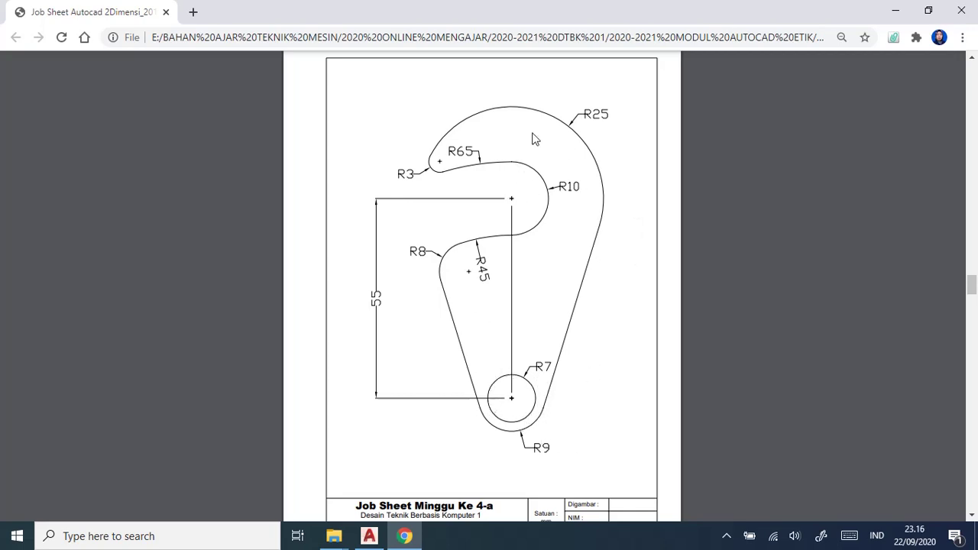
- Set Format > Units to Decimal length, precision 0, Millimeters insertion scale
click(369, 536)
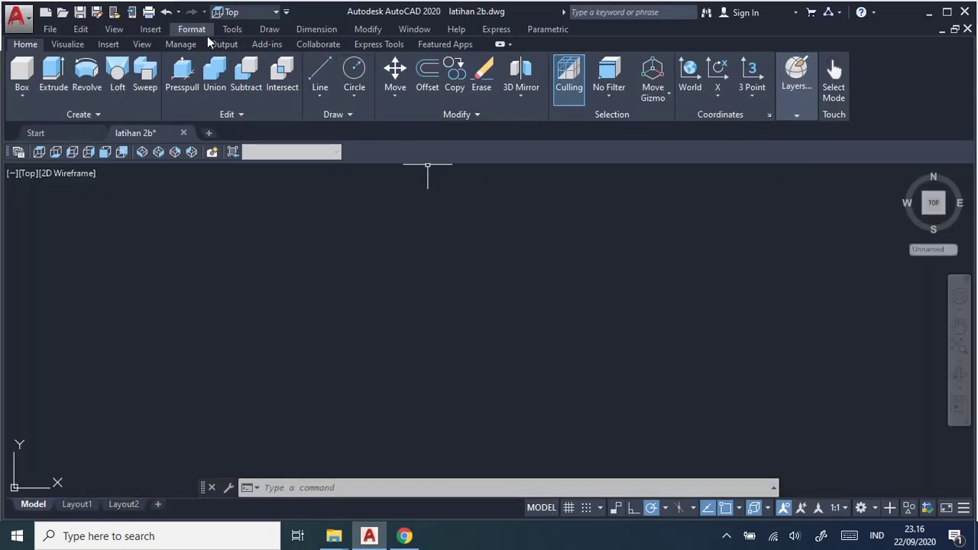
click(202, 30)
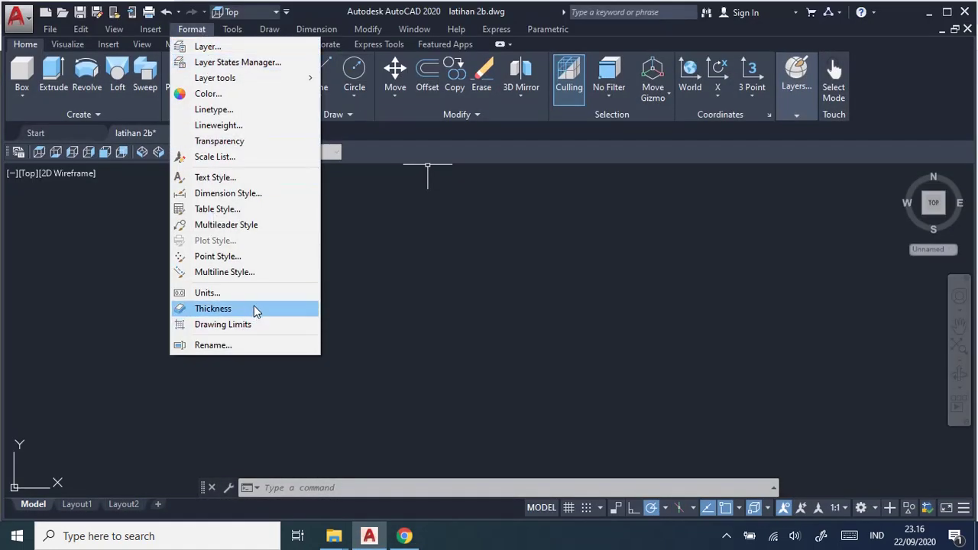
click(258, 298)
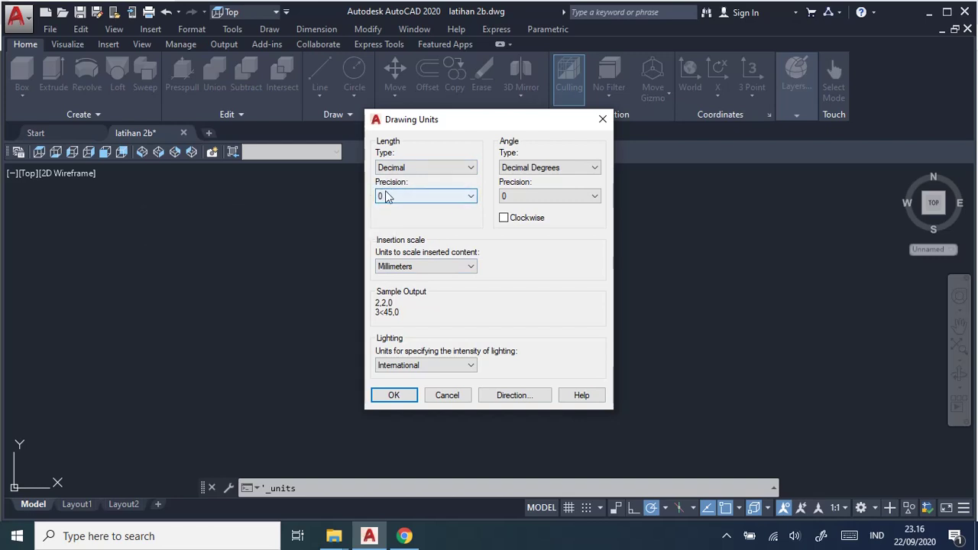
click(393, 396)
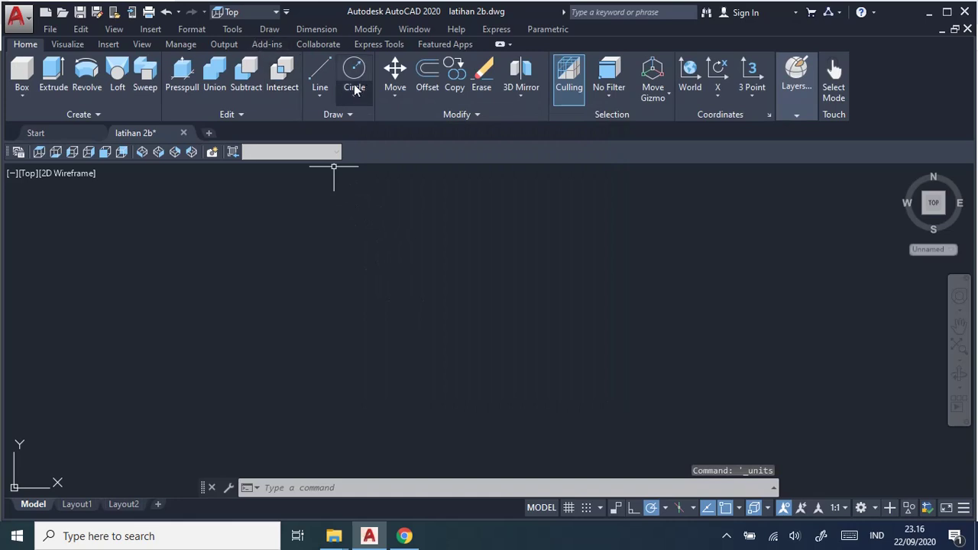
- Draw a Center, Radius circle of radius 7 for the lower hole
click(269, 29)
mouse_move(287, 235)
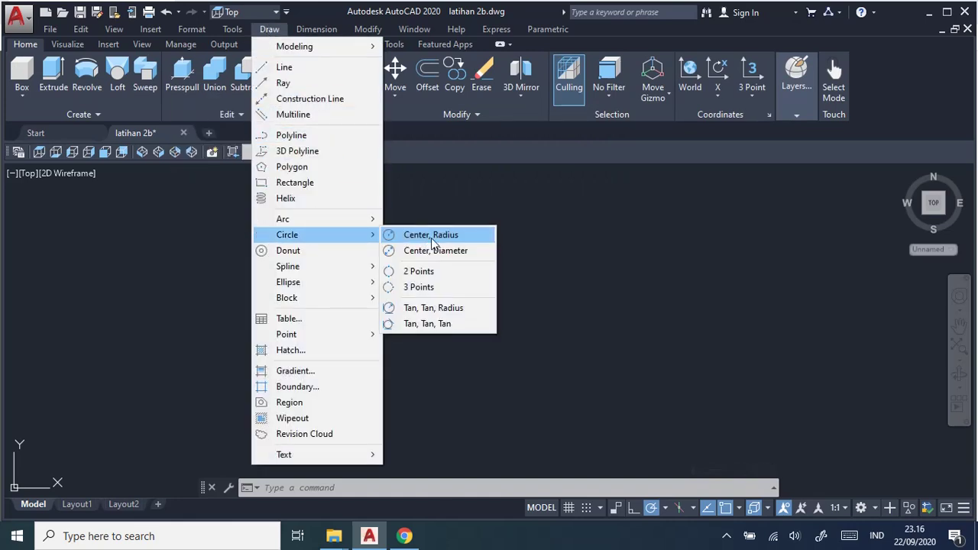
click(432, 237)
key(alt+Tab)
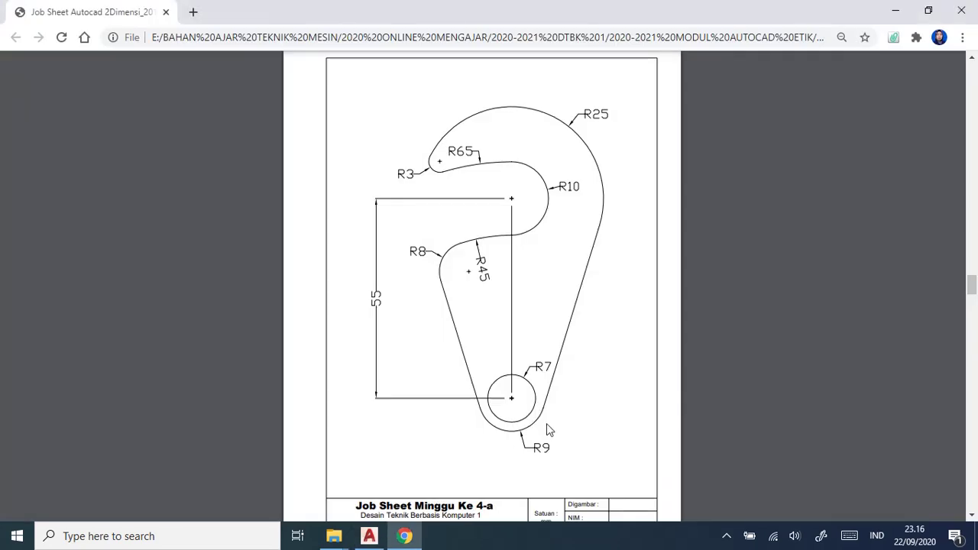
key(alt+Tab)
click(373, 294)
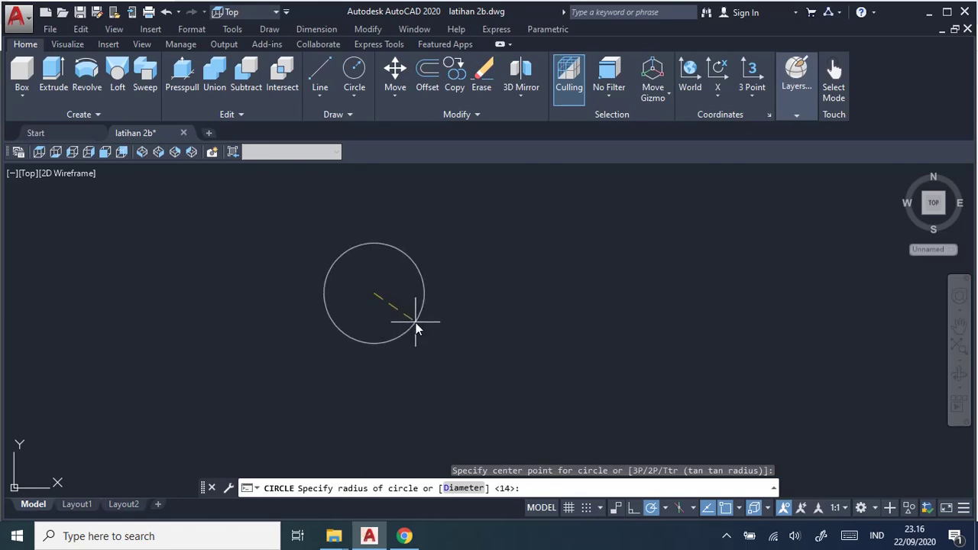
text(7)
key(Return)
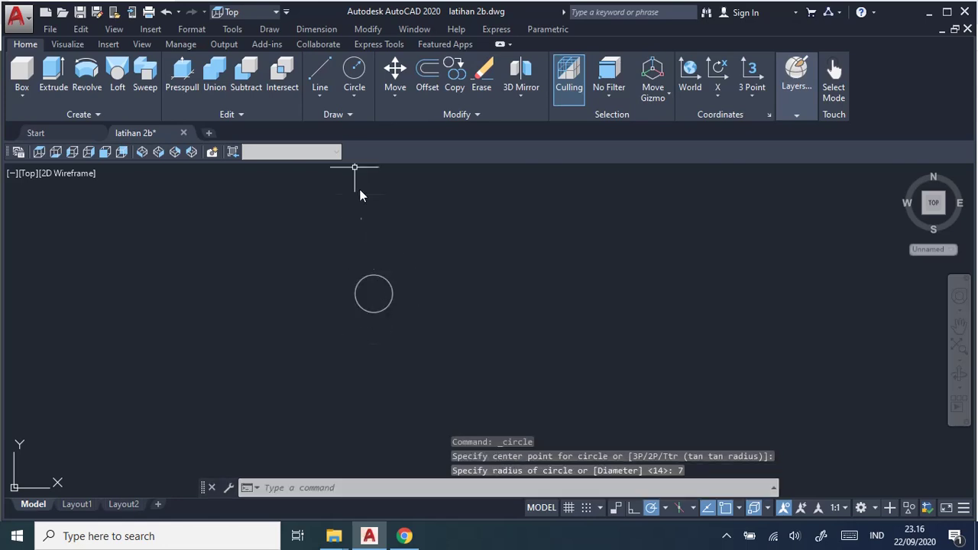
- Restart the Center, Radius circle command for the next circle
click(354, 91)
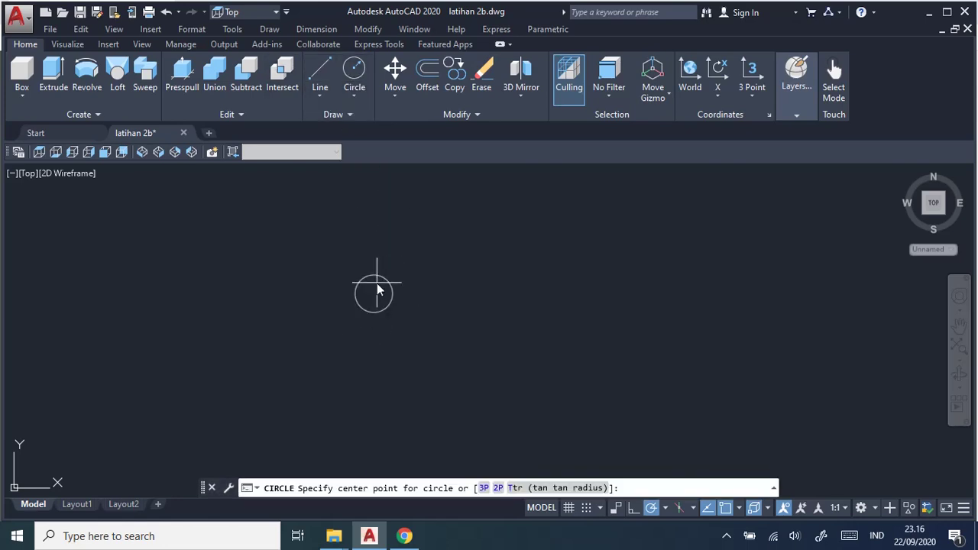
scroll(376, 288, up, 3)
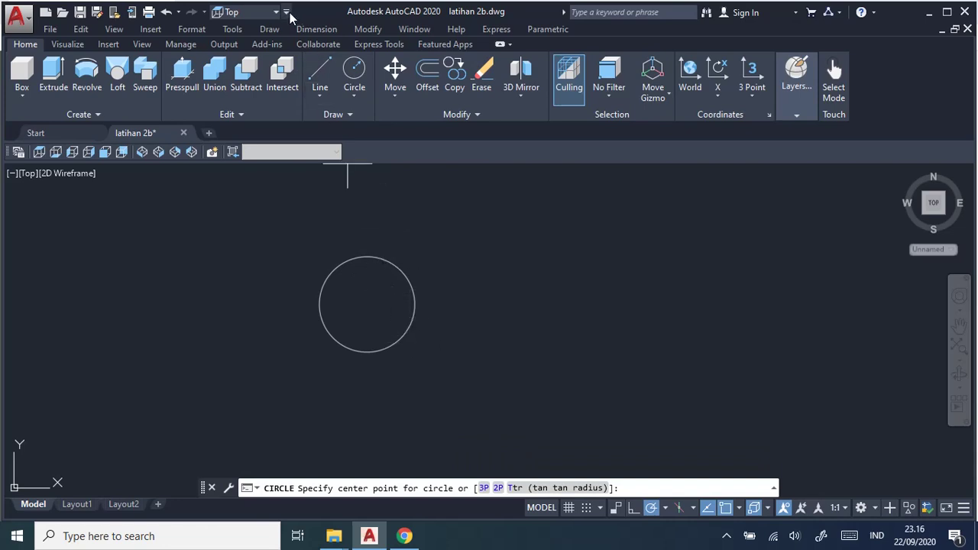
click(269, 29)
mouse_move(288, 235)
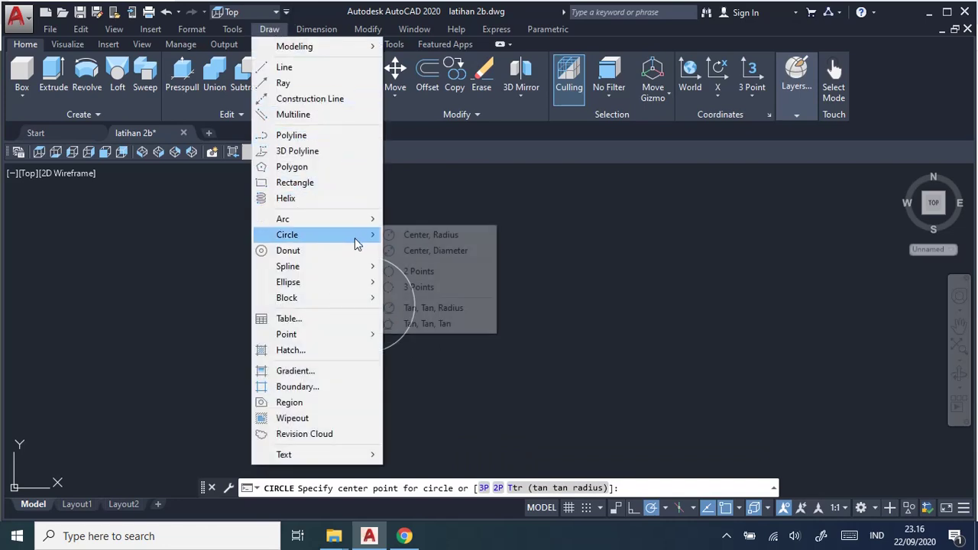
click(429, 235)
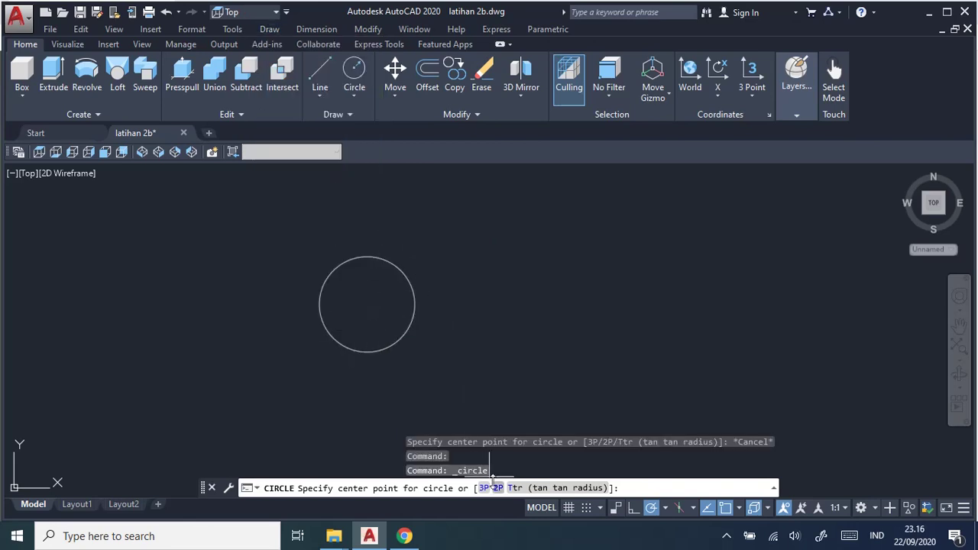
- Select all object snap modes in Drafting Settings and resume the circle command
right_click(568, 506)
click(523, 489)
click(465, 131)
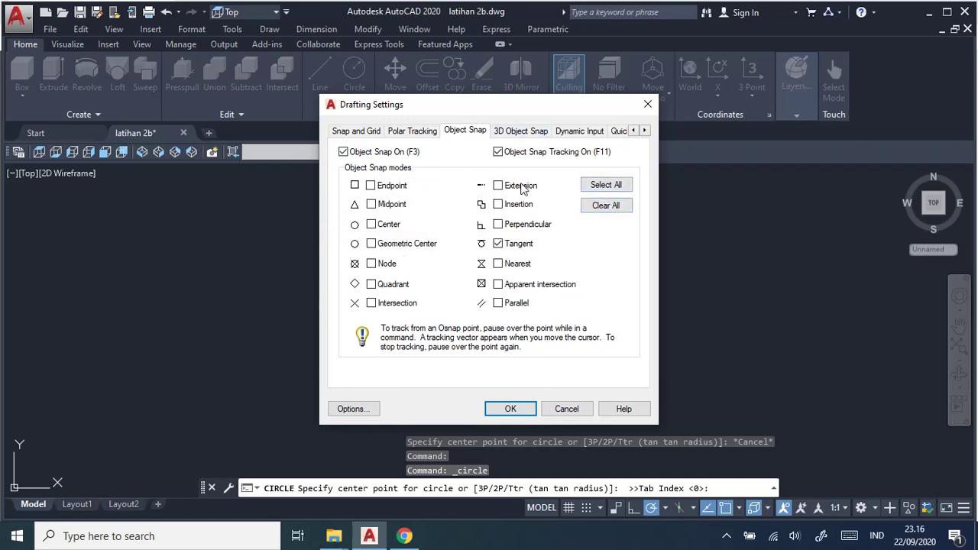
click(604, 186)
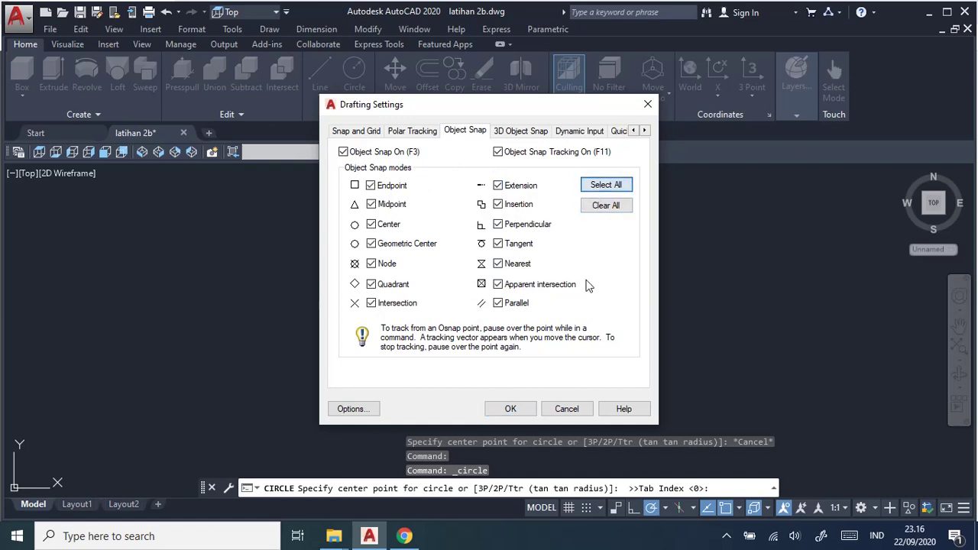
click(513, 409)
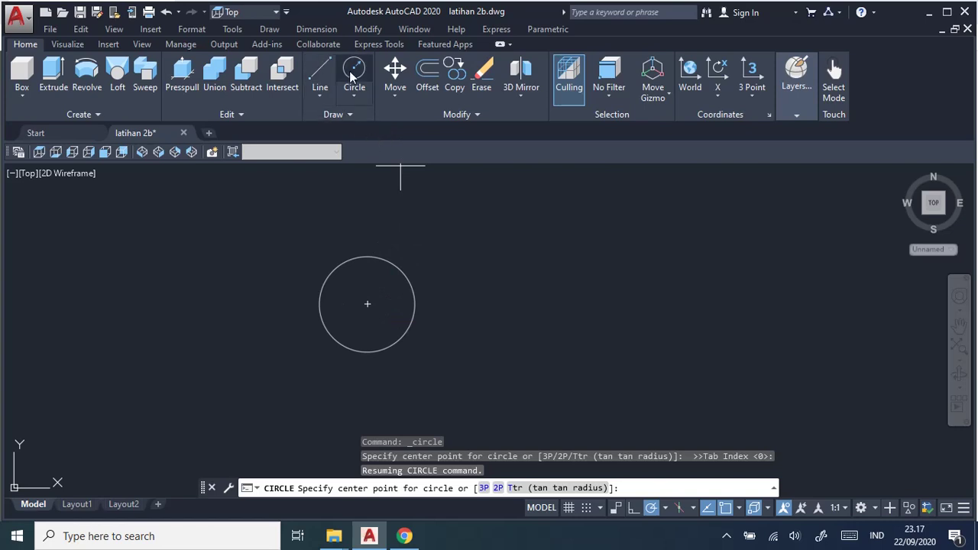
click(354, 71)
- Draw a radius-9 circle snapped to the radius-7 circle's centre
click(368, 305)
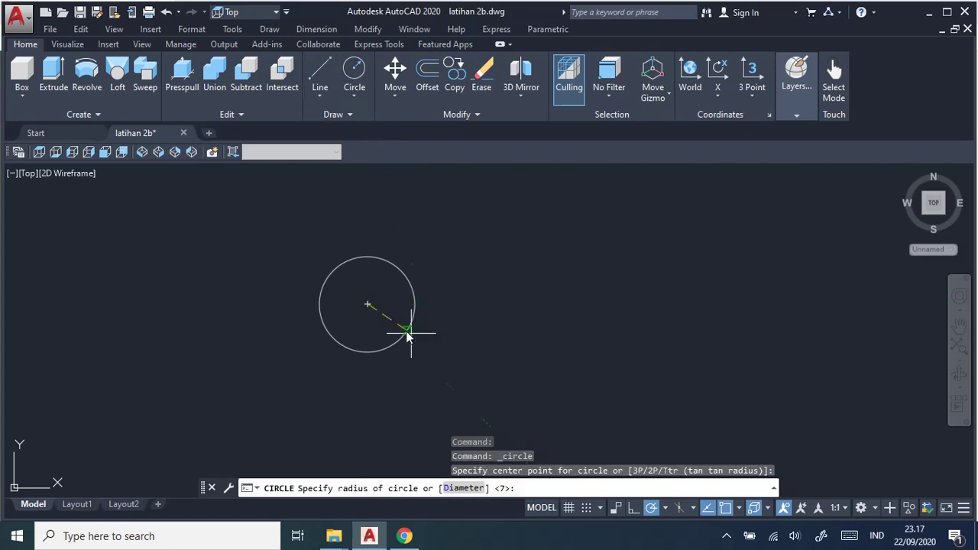
key(alt+Tab)
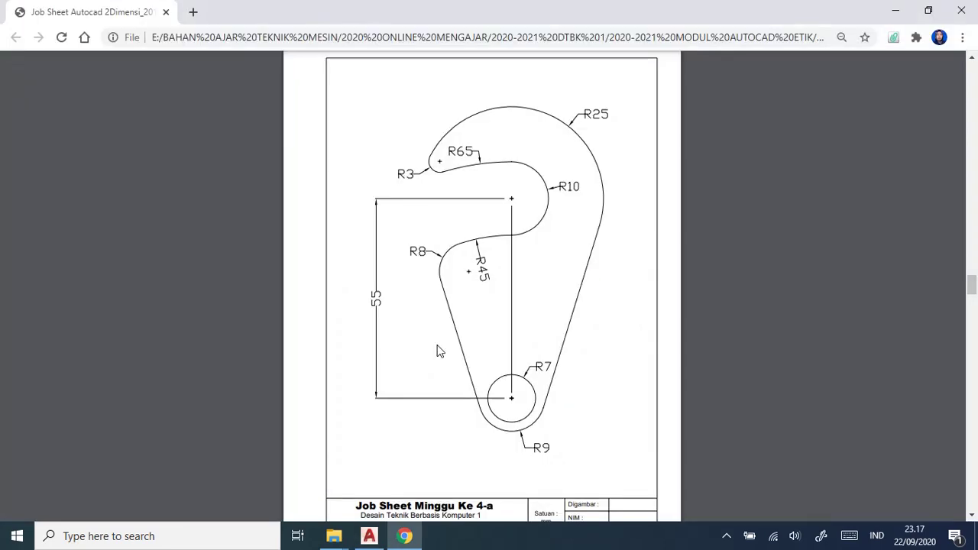
key(alt+Tab)
text(9)
key(Return)
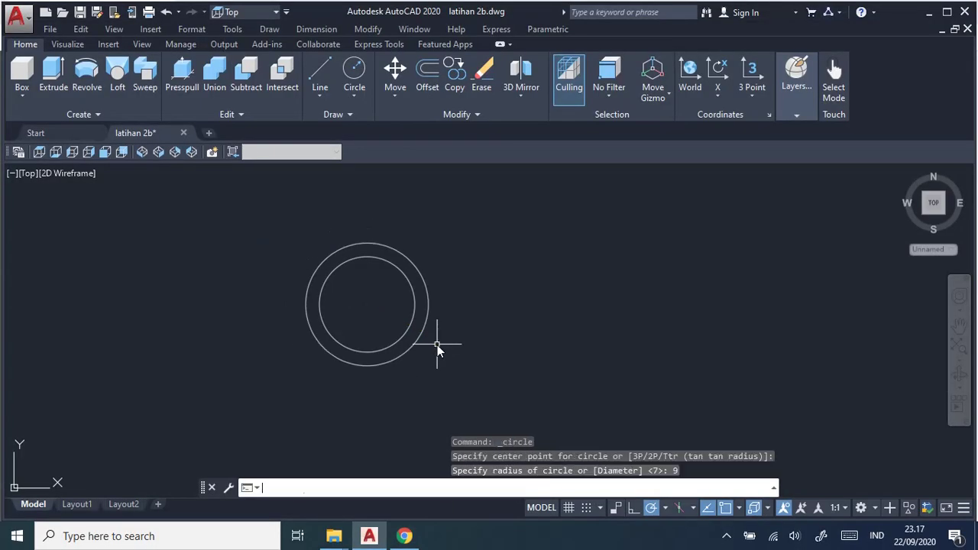
middle_drag(502, 280, 531, 366)
key(alt+Tab)
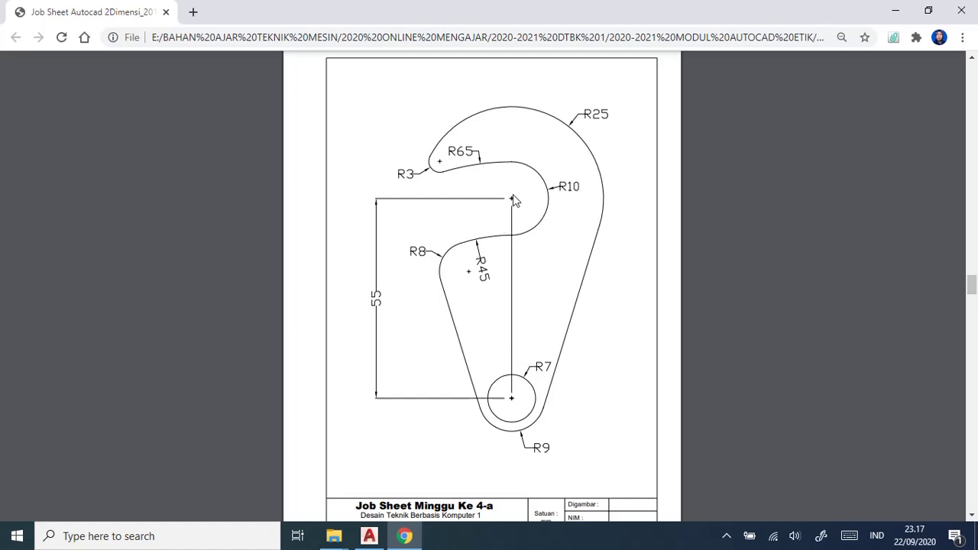
- Draw a 55-unit vertical line upward from the concentric circles' centre, cancelling the extra segment
key(alt+Tab)
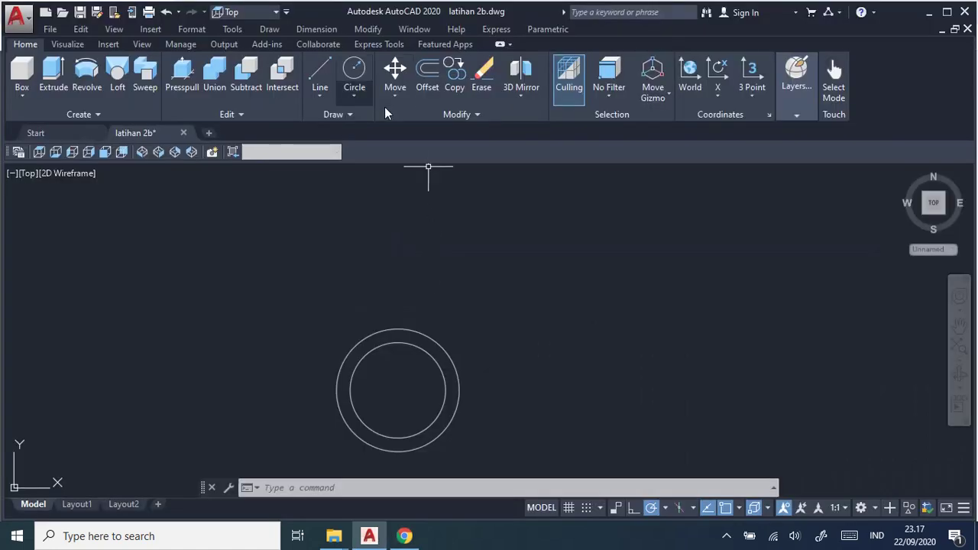
click(320, 70)
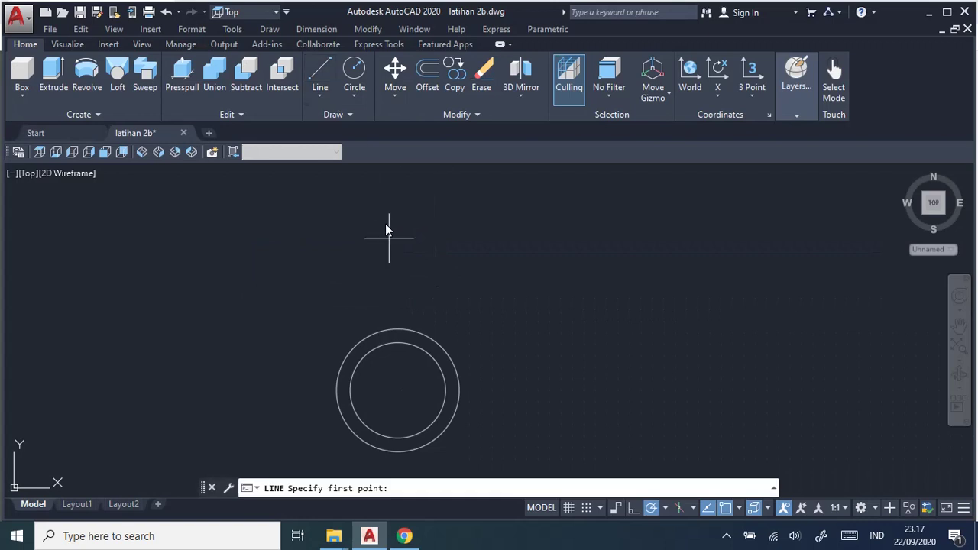
click(398, 391)
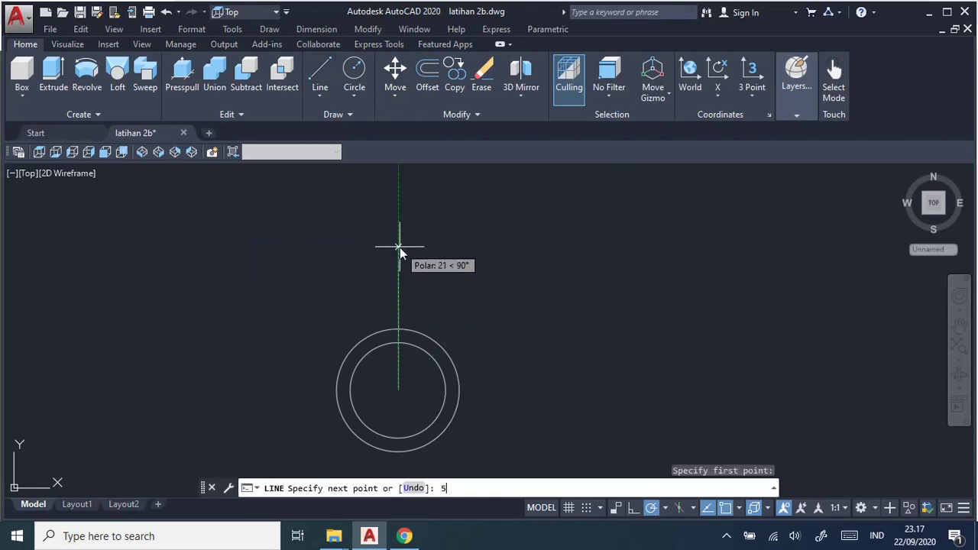
text(5)
key(Return)
scroll(456, 247, down, 2)
middle_drag(454, 247, 459, 452)
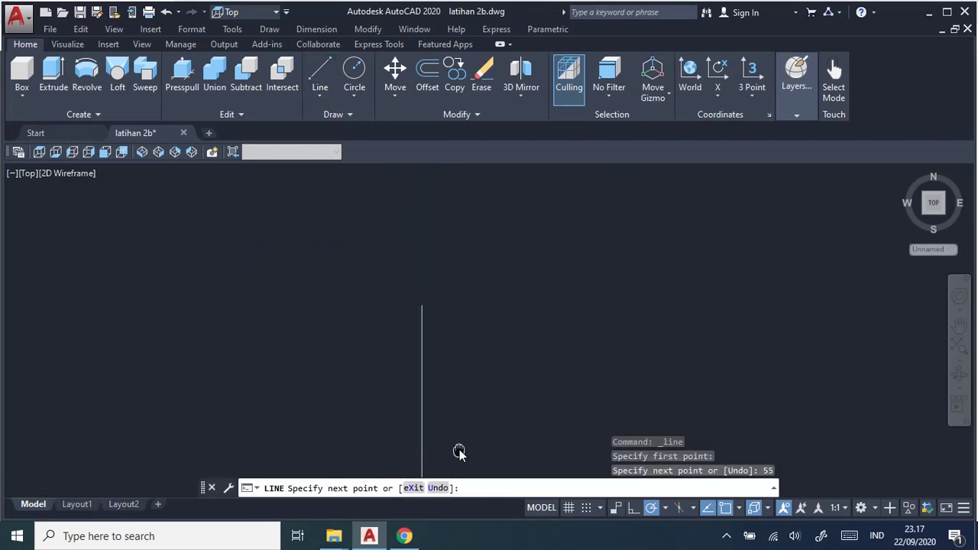
mouse_move(463, 390)
middle_down()
mouse_move(464, 341)
mouse_move(455, 329)
mouse_move(400, 327)
middle_up()
scroll(411, 327, up, 2)
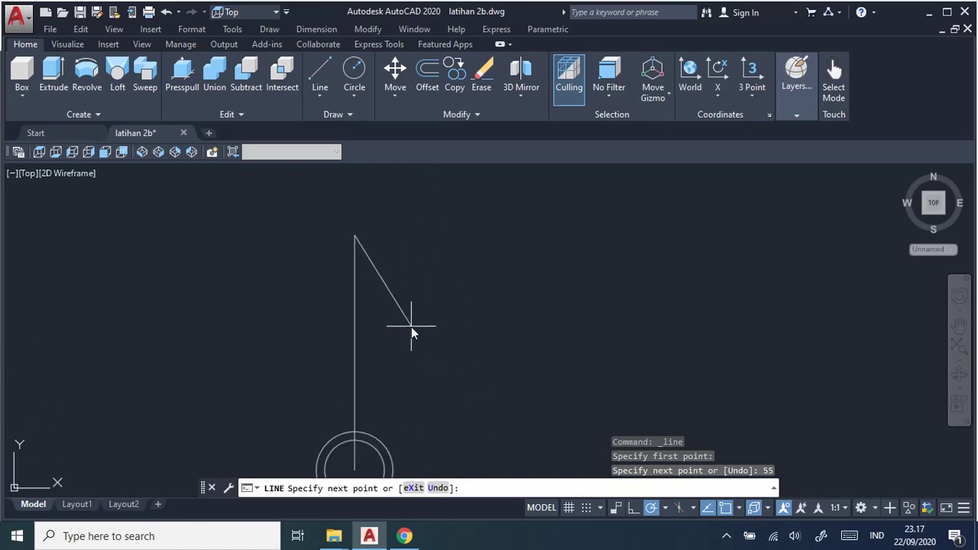
scroll(411, 327, down, 2)
key(alt+Tab)
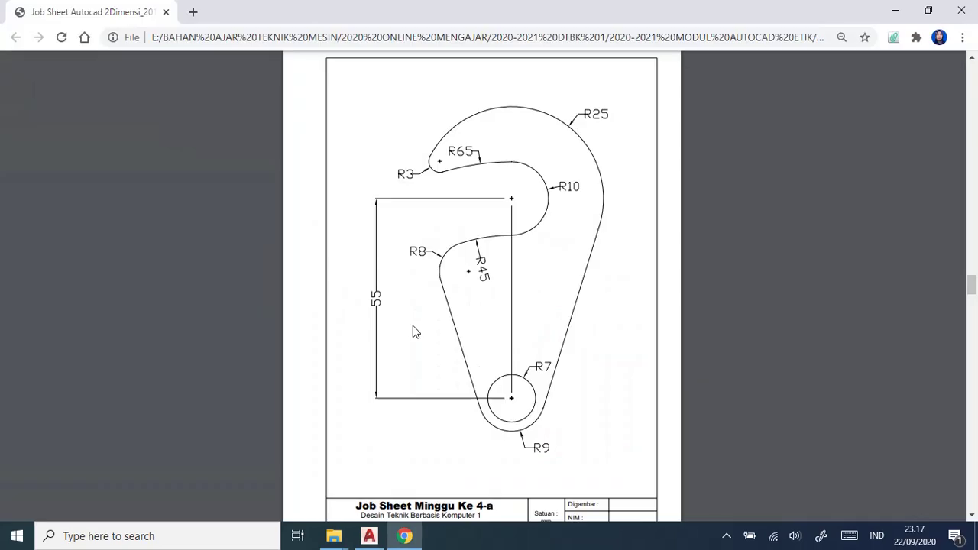
key(alt+Tab)
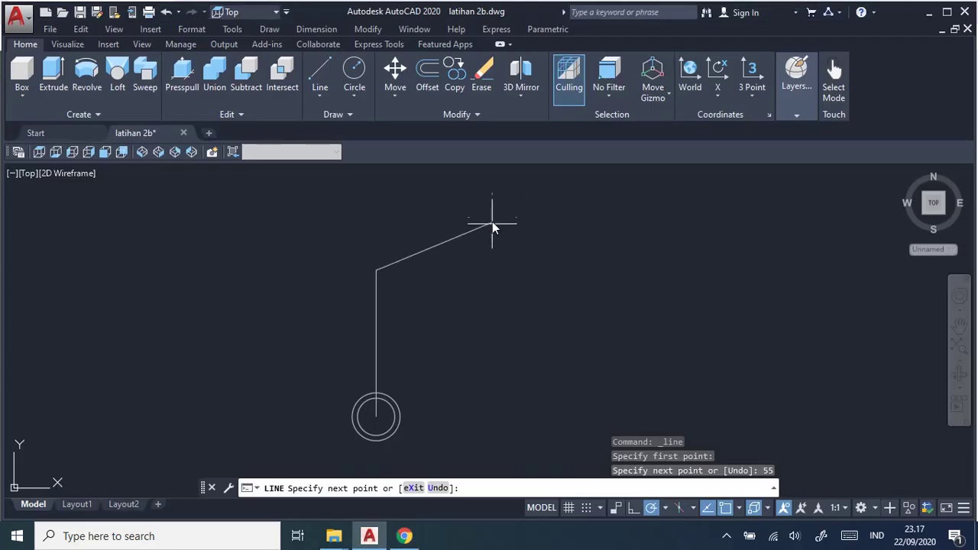
key(Escape)
- Draw a radius-10 circle centred on the vertical line's top endpoint
click(359, 77)
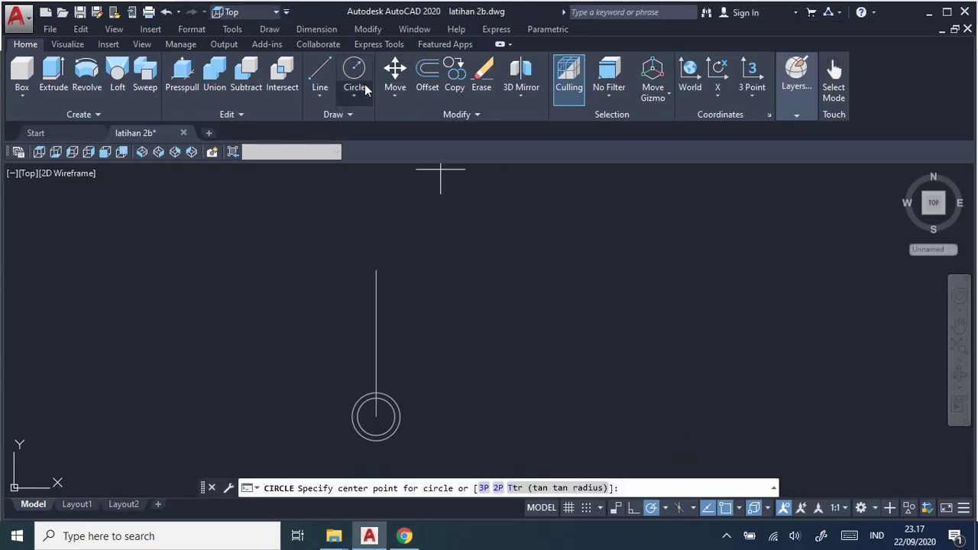
click(376, 269)
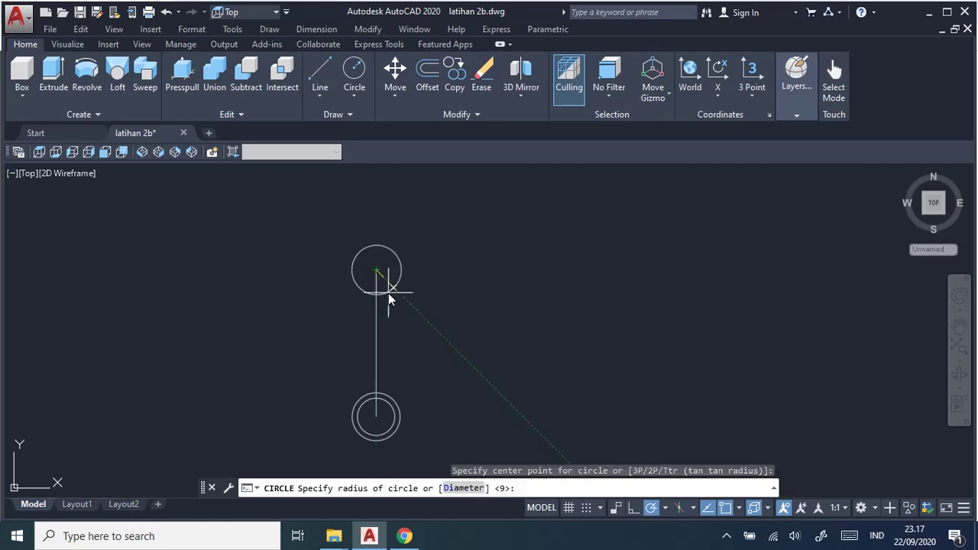
text(10)
key(Return)
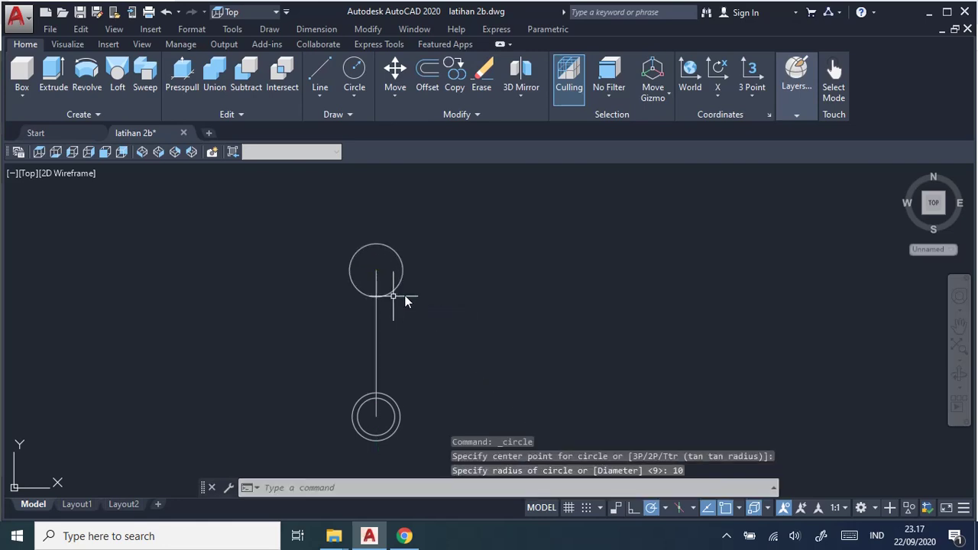
key(alt+Tab)
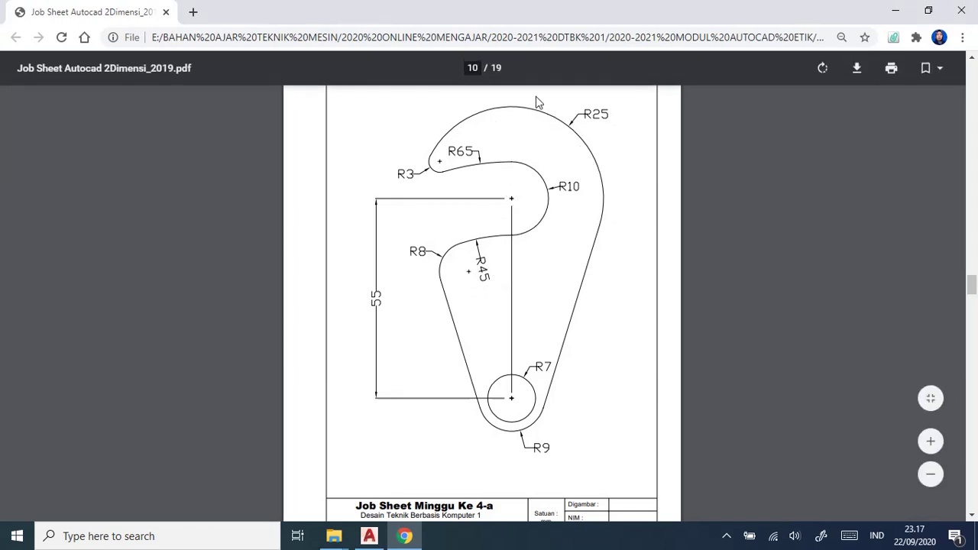
key(alt+Tab)
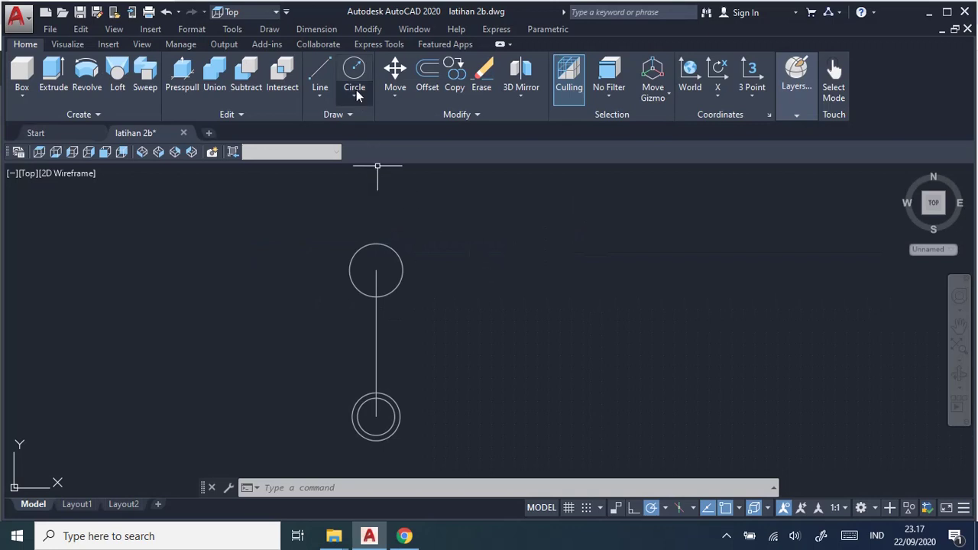
- Add a radius-25 circle at the same top centre point
click(356, 90)
click(377, 269)
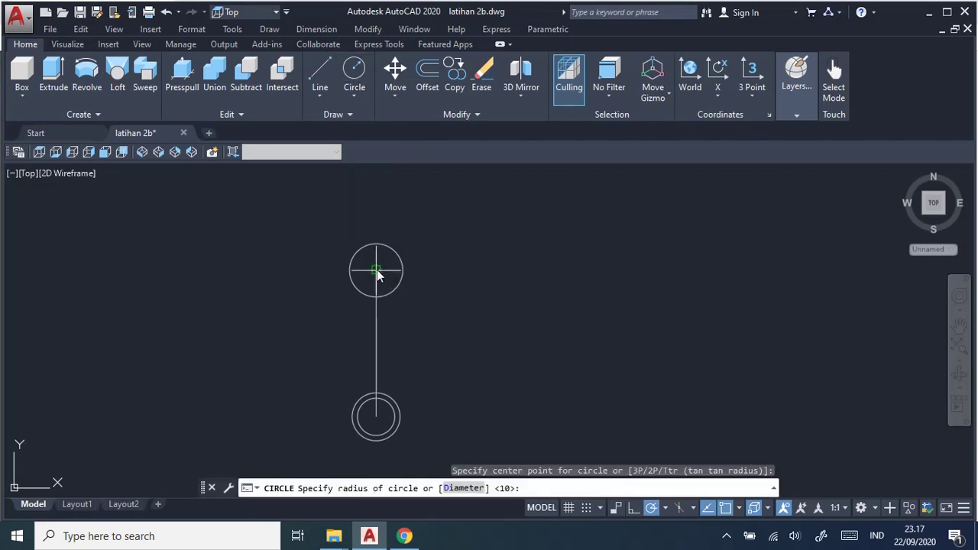
text(25)
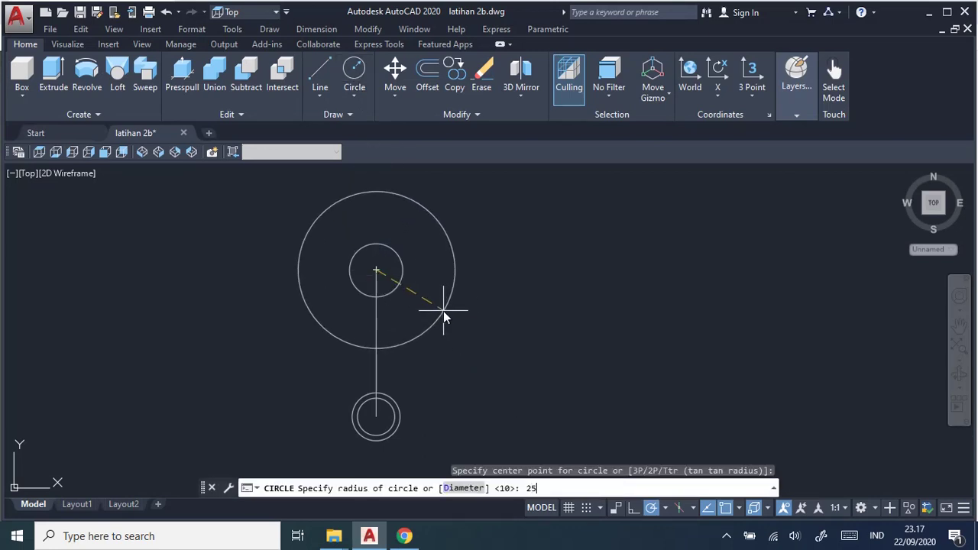
key(Return)
mouse_move(443, 311)
middle_down()
mouse_move(458, 334)
mouse_move(491, 319)
mouse_move(474, 314)
middle_up()
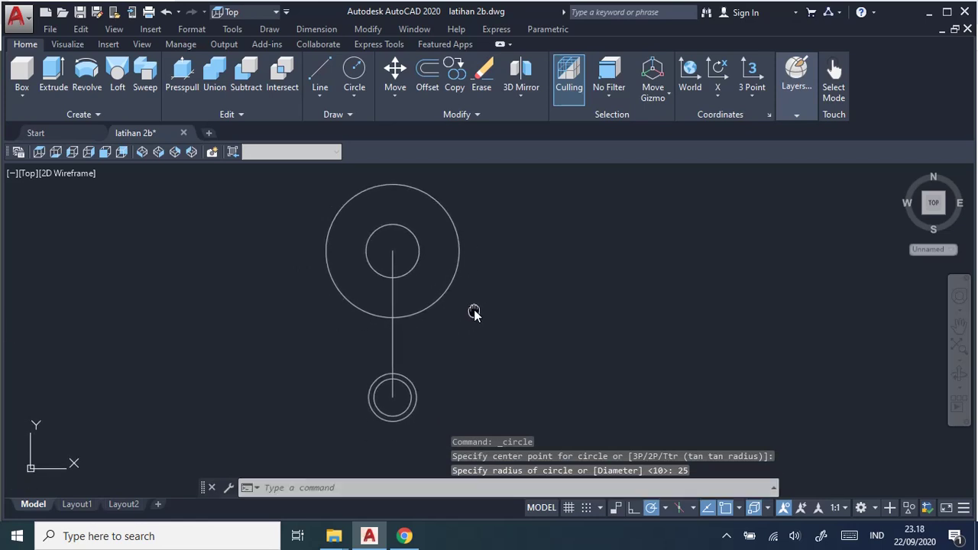
scroll(473, 314, up, 2)
scroll(474, 314, down, 1)
key(alt+Tab)
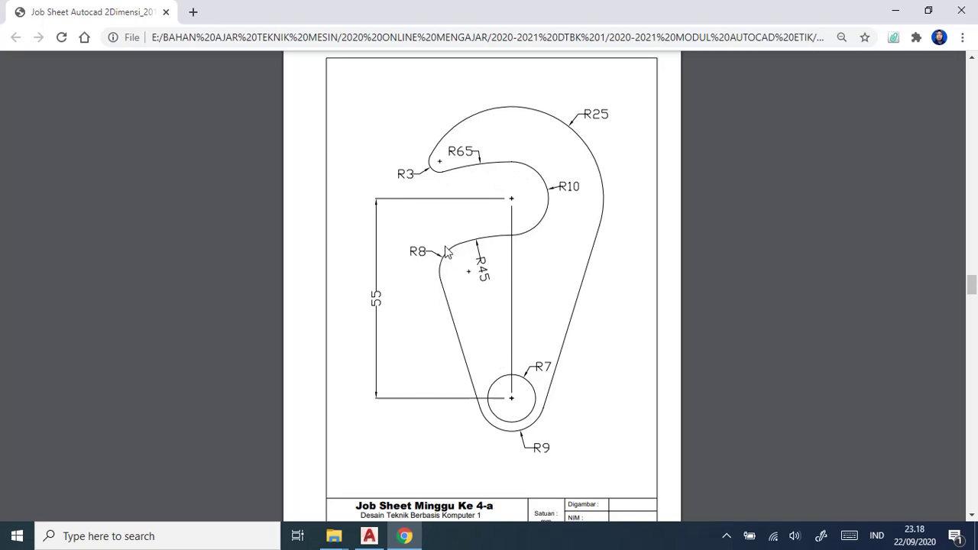
key(alt+Tab)
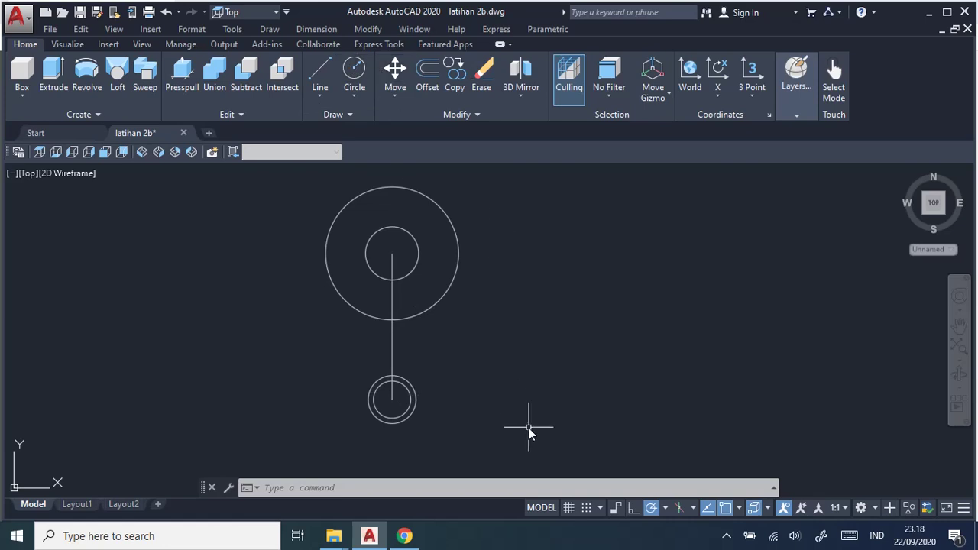
- Draw a radius-45 circle centred on the lower R7/R9 circles
scroll(485, 412, up, 1)
middle_drag(402, 406, 424, 397)
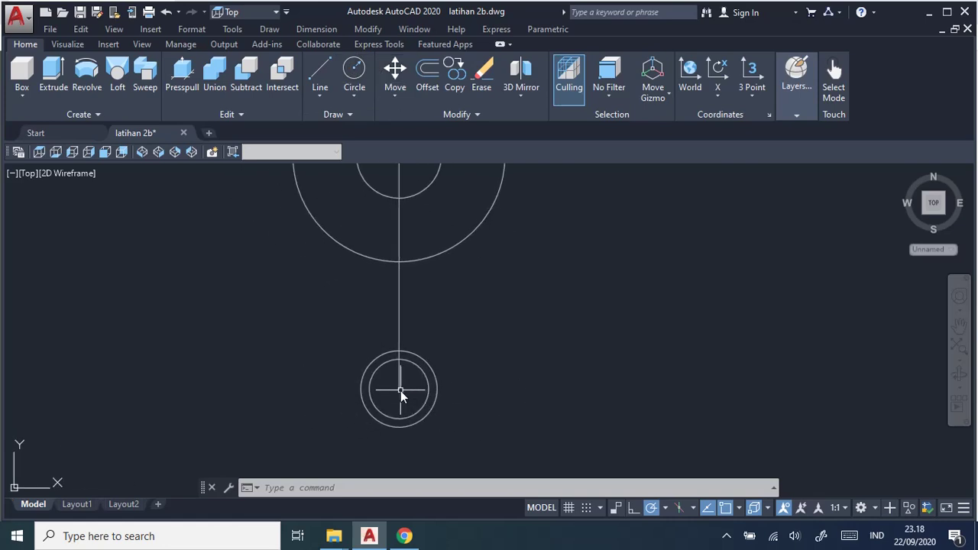
click(368, 89)
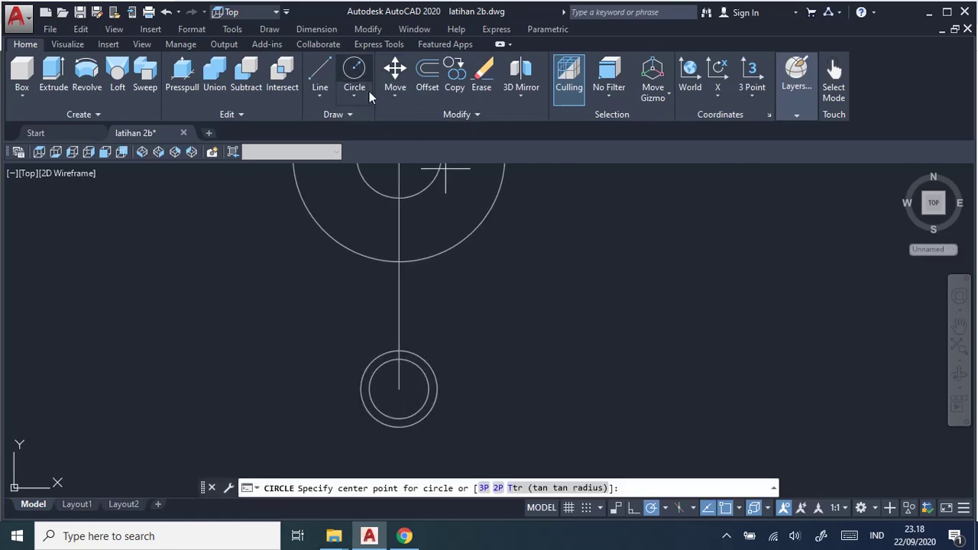
click(398, 388)
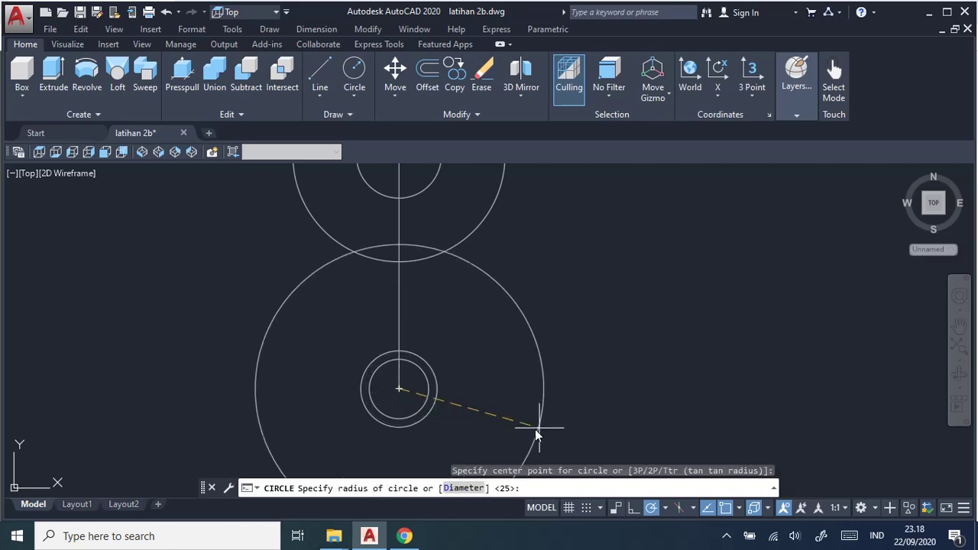
text(45)
key(Return)
scroll(556, 396, down, 1)
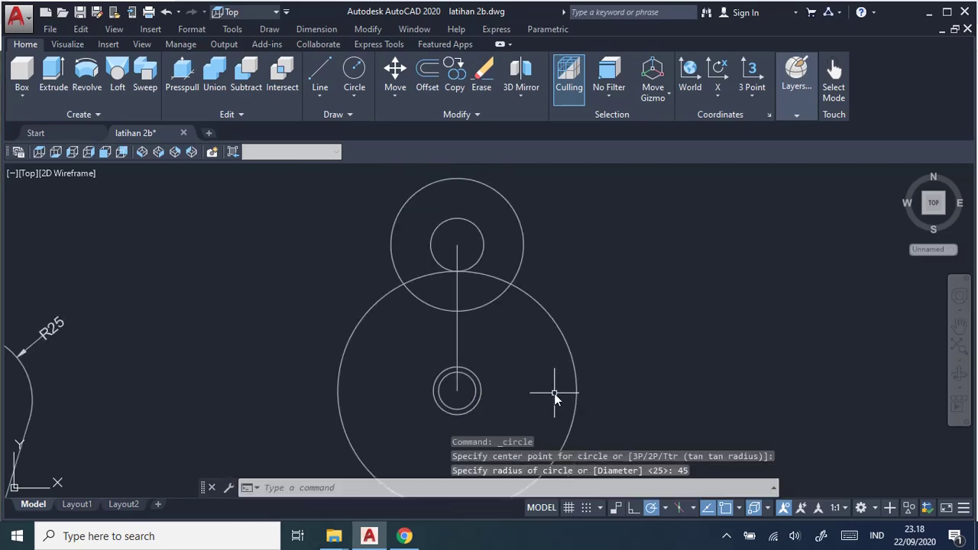
- Add a radius-65 circle at the same lower centre and check the job sheet
key(Return)
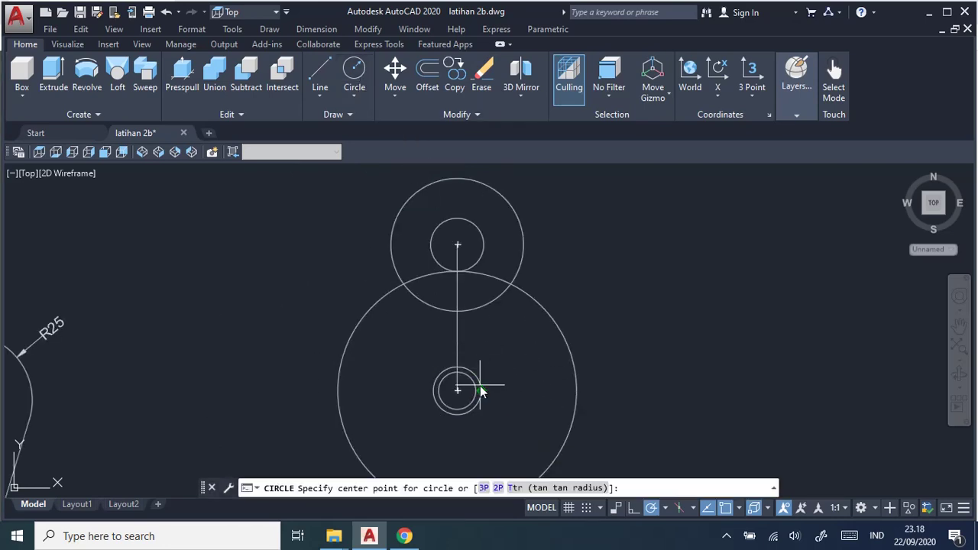
click(462, 394)
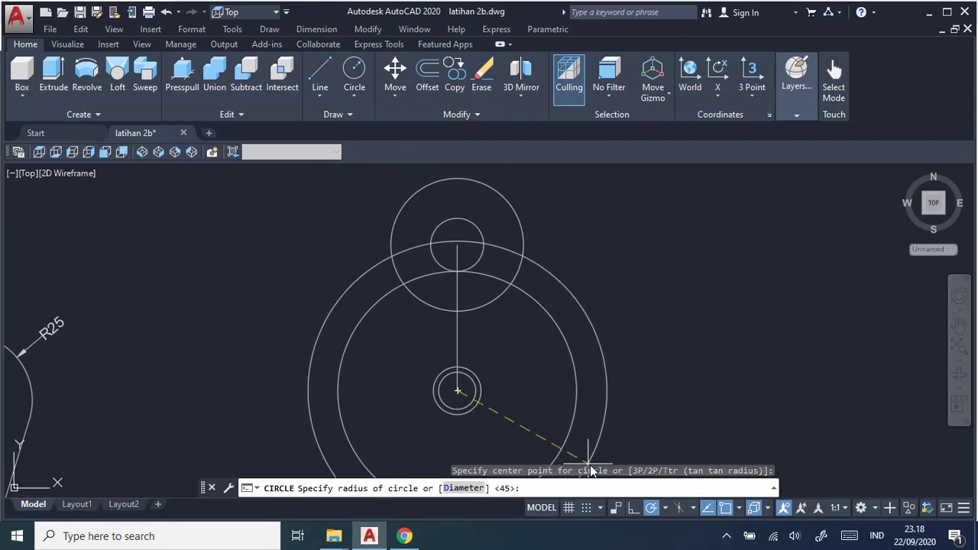
text(65)
key(Return)
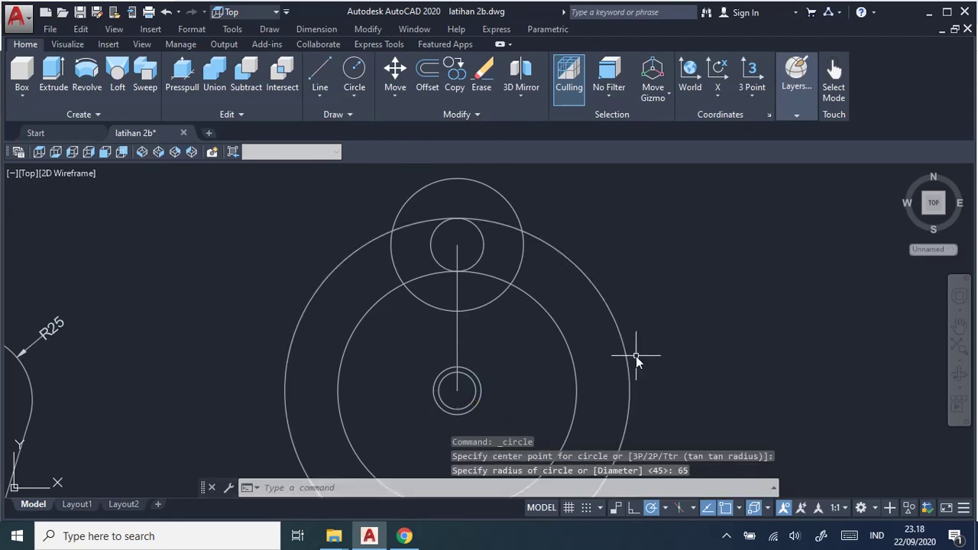
middle_drag(663, 347, 677, 327)
key(alt+Tab)
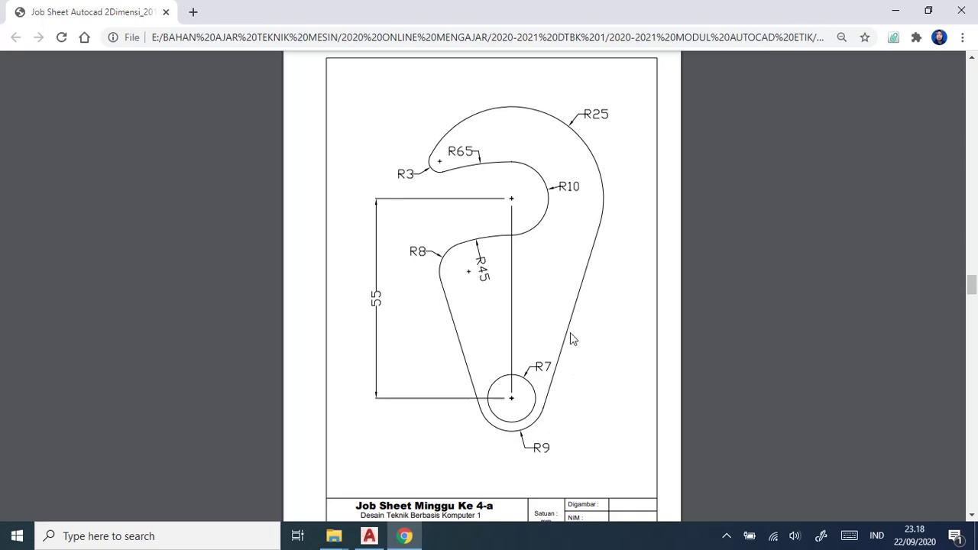
key(alt+Tab)
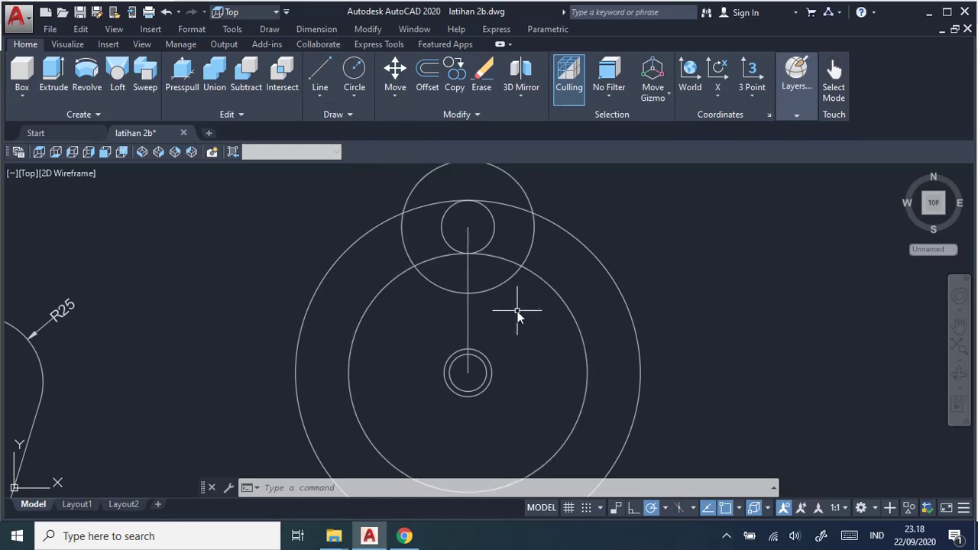
- Clear all object snap modes and enable only Tangent in Drafting Settings
right_click(569, 511)
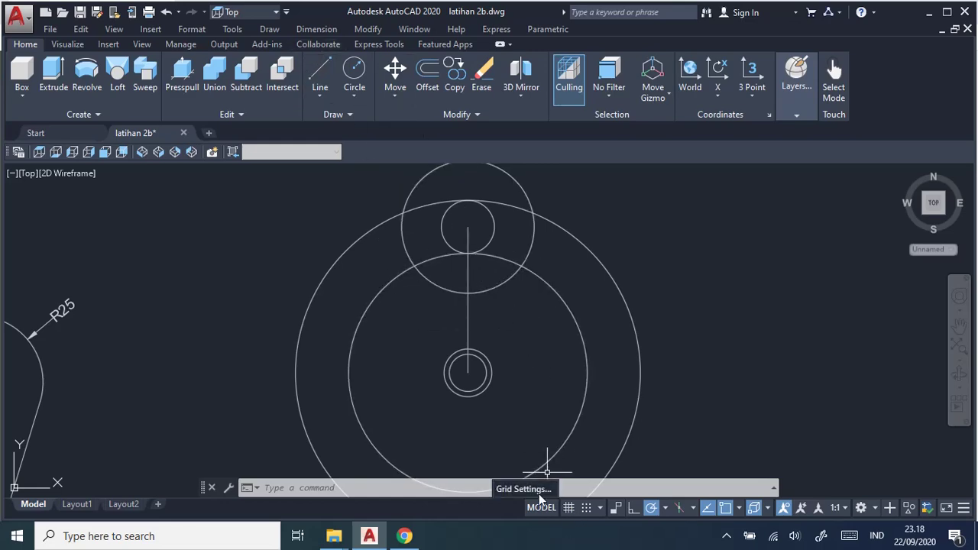
click(534, 489)
click(476, 133)
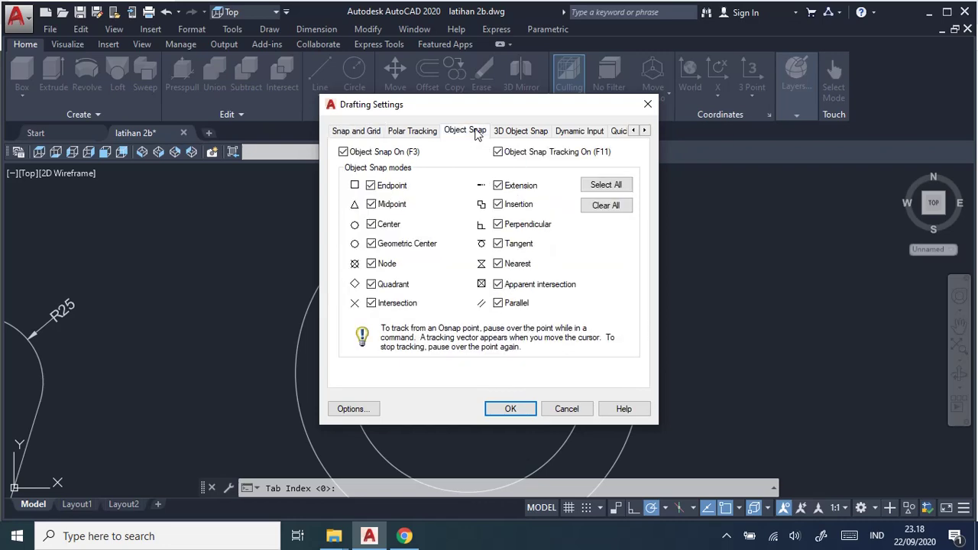
click(603, 210)
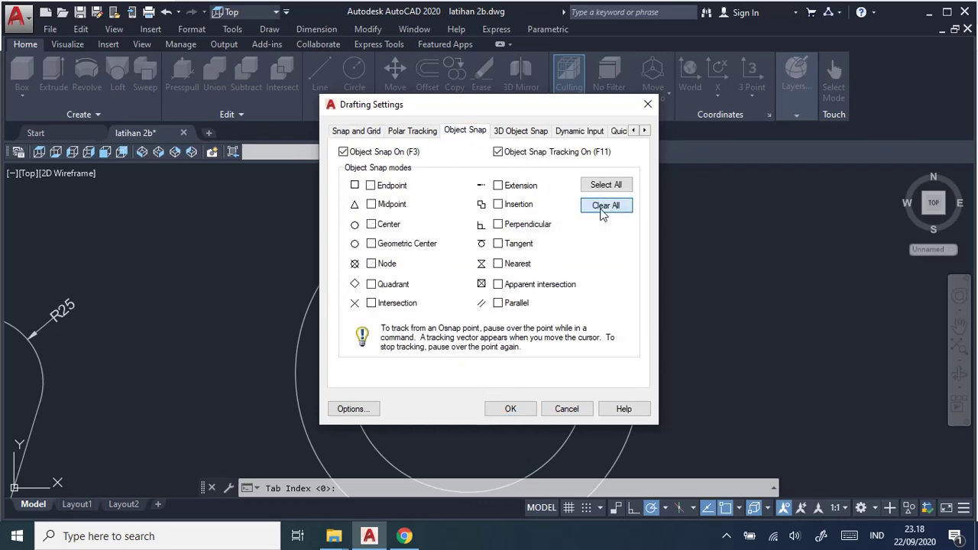
click(513, 246)
click(510, 410)
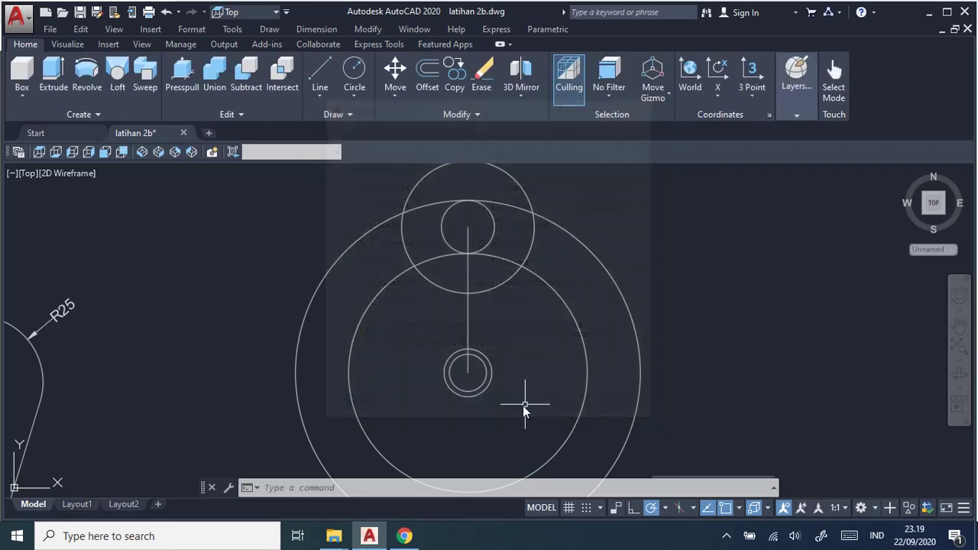
- Draw right- and left-hand lines tangent to the lower R9 circle and upper R25 circle
click(321, 74)
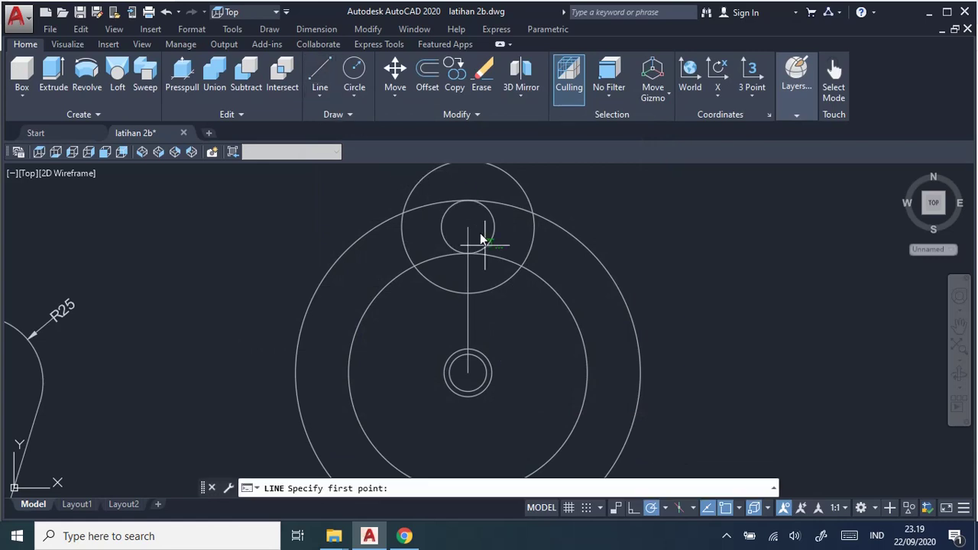
click(531, 252)
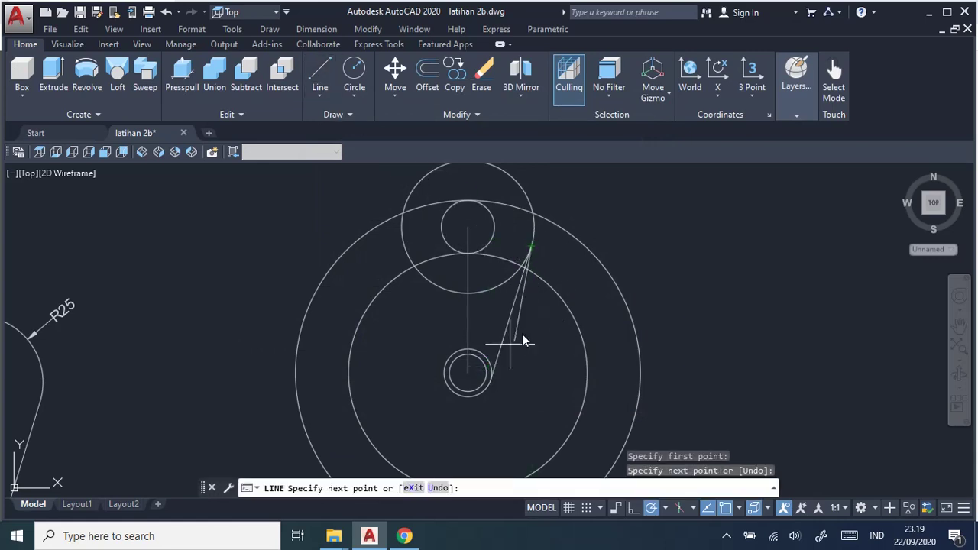
key(Escape)
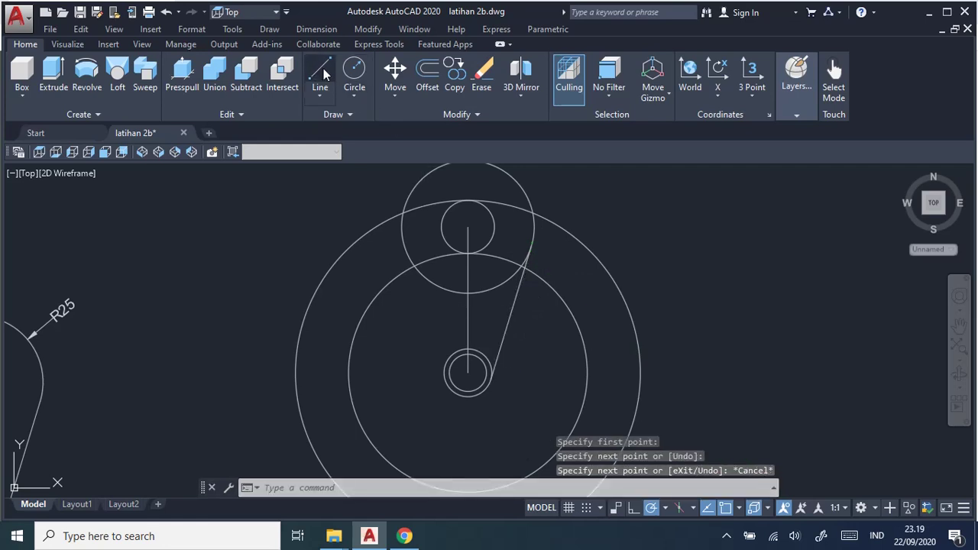
click(322, 70)
click(442, 372)
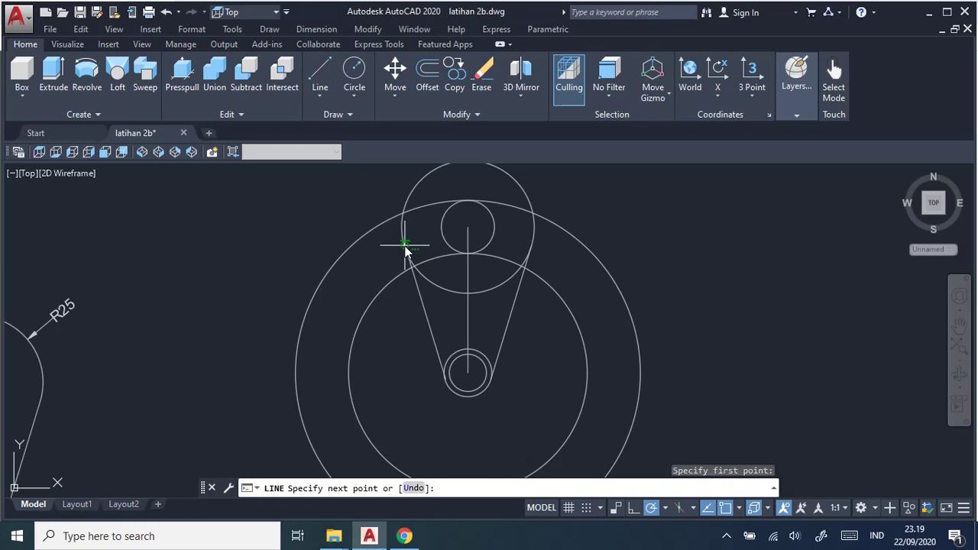
click(405, 249)
key(Escape)
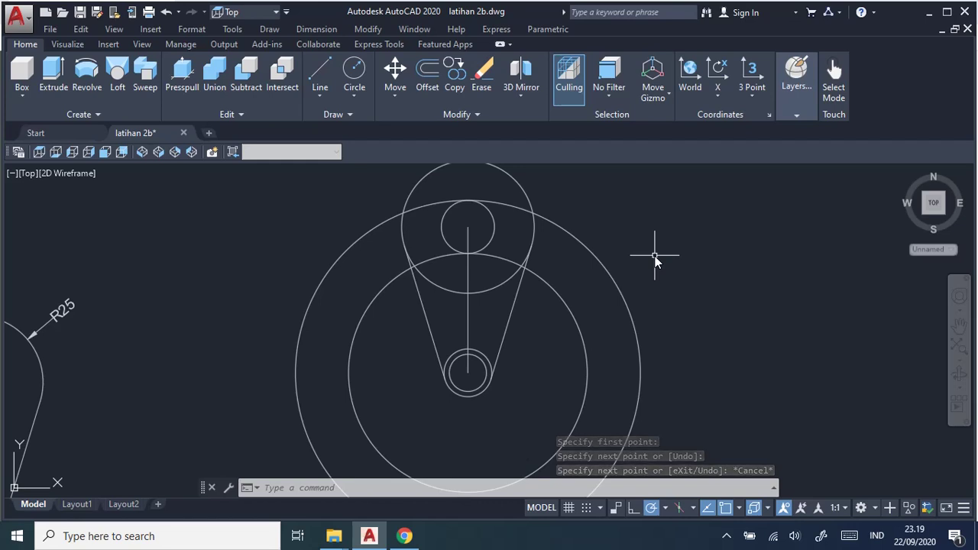
key(alt+Tab)
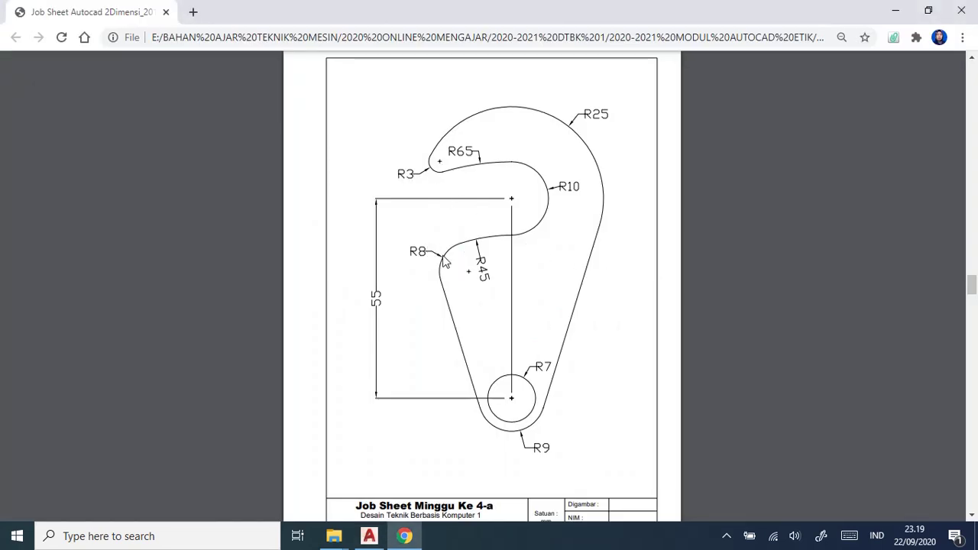
key(alt+Tab)
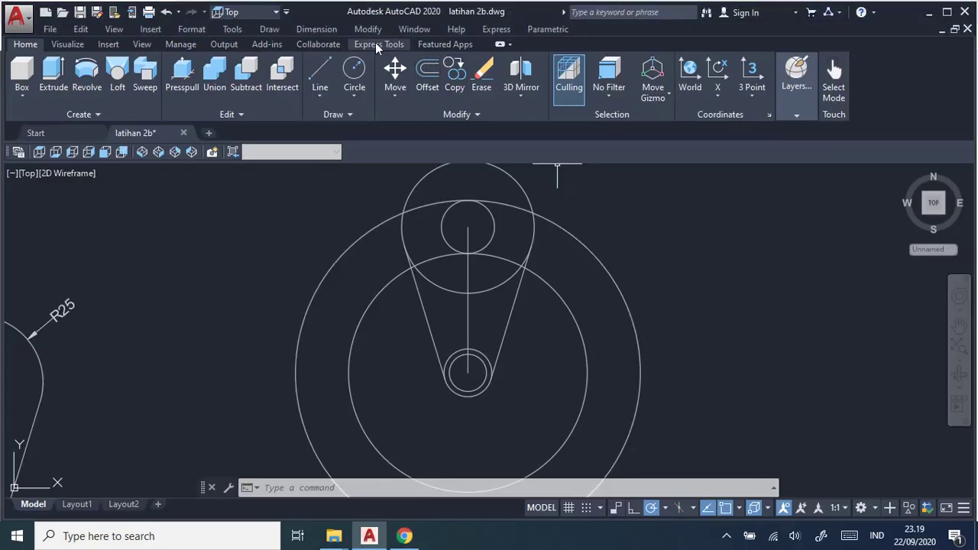
- Start Trim from the Modify menu using all objects as cutting edges
click(370, 31)
click(397, 63)
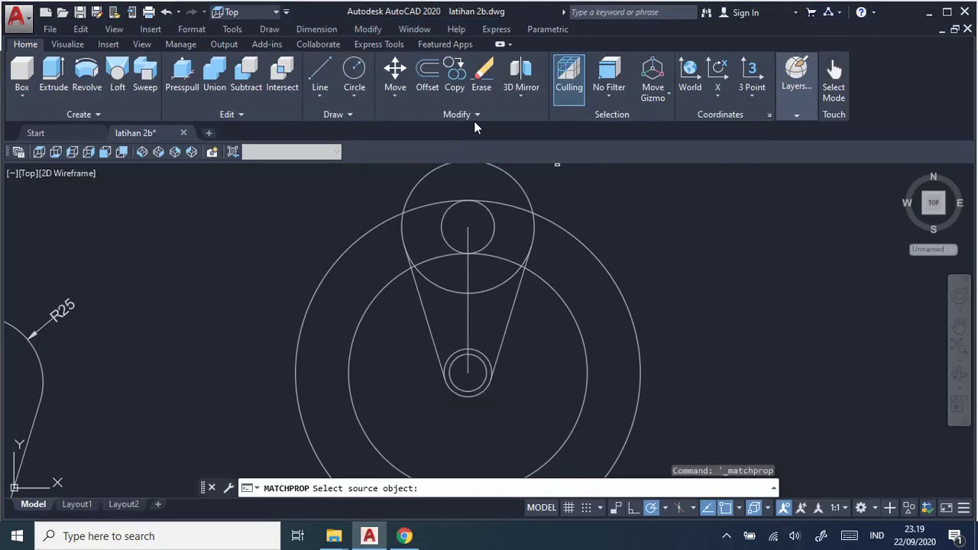
click(367, 29)
click(366, 25)
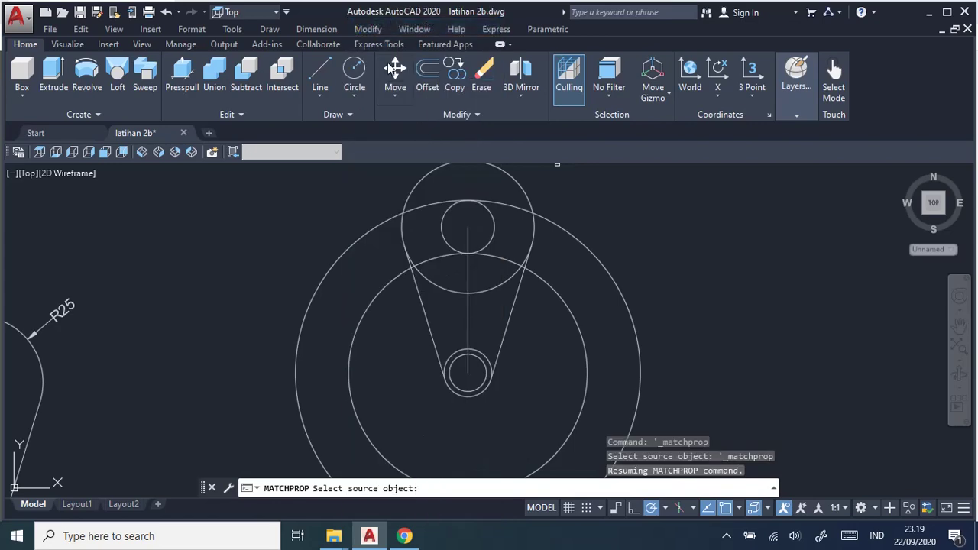
click(364, 31)
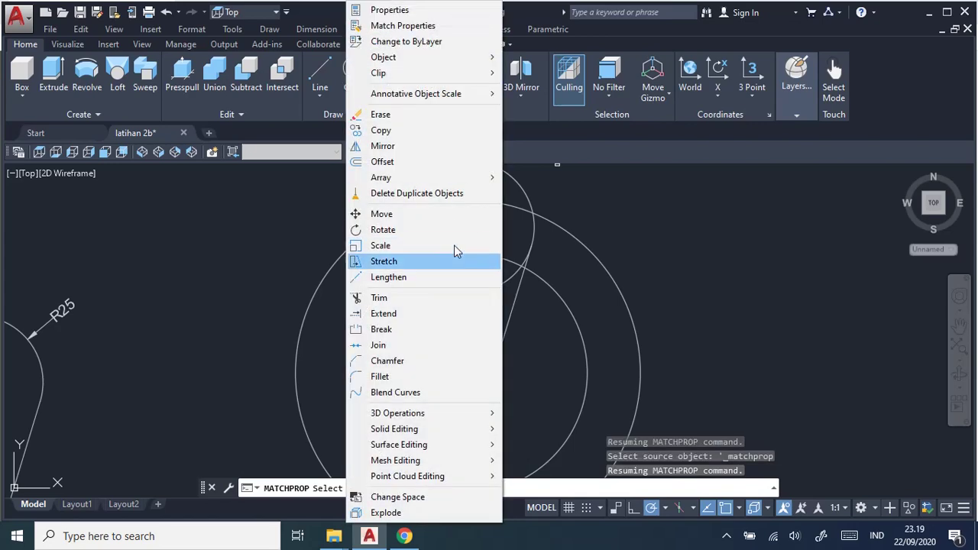
click(428, 298)
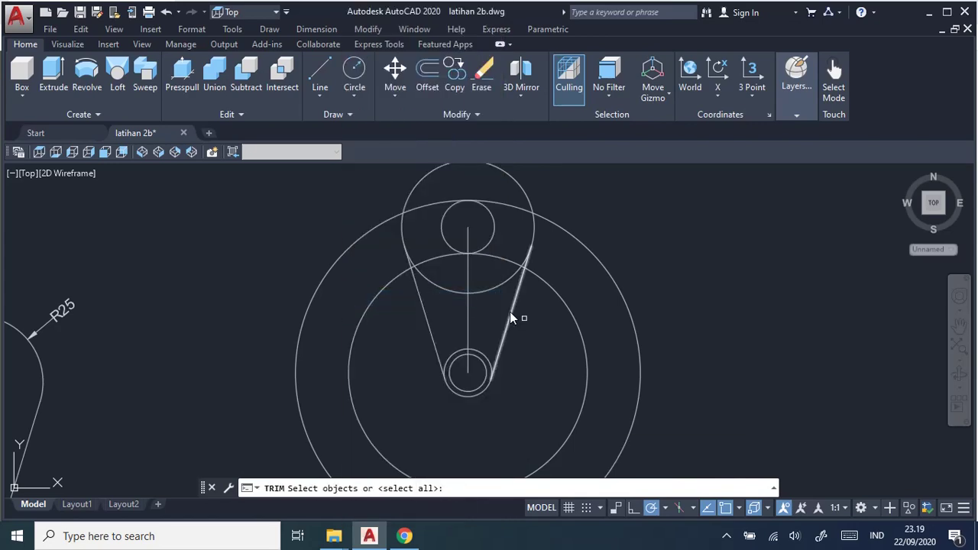
scroll(547, 346, up, 2)
key(Return)
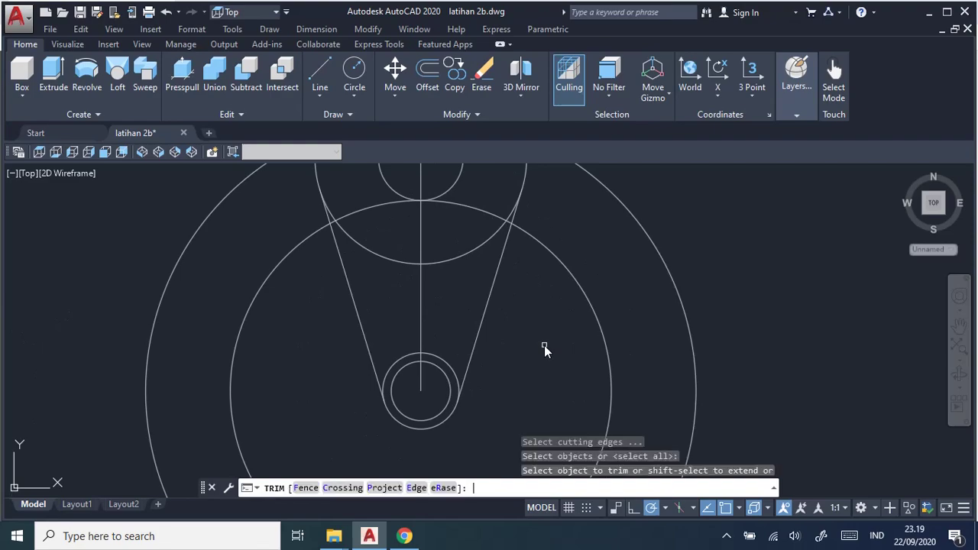
key(alt+Tab)
key(alt+Tab)
- Trim the outer base circle's top arc and the centre line between the two circles
click(447, 362)
click(413, 361)
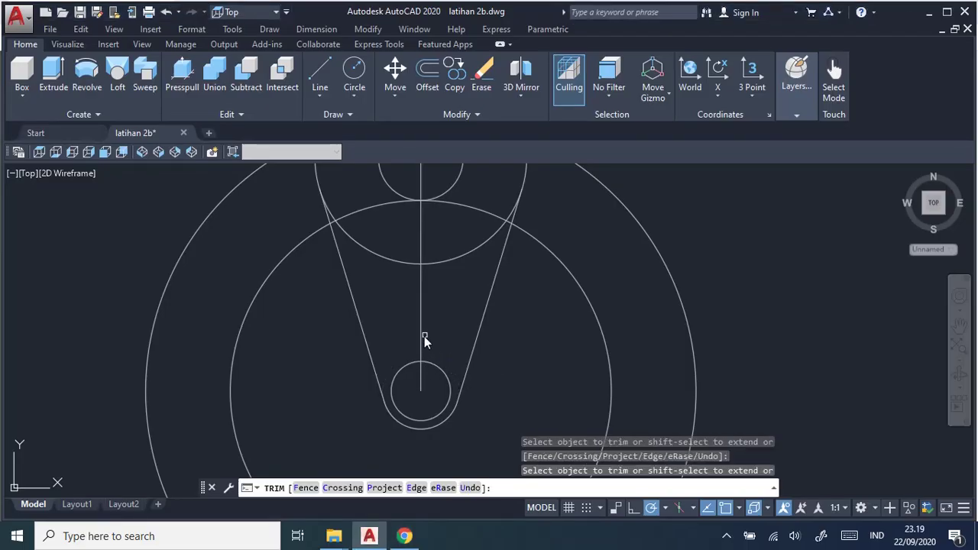
click(421, 337)
click(415, 374)
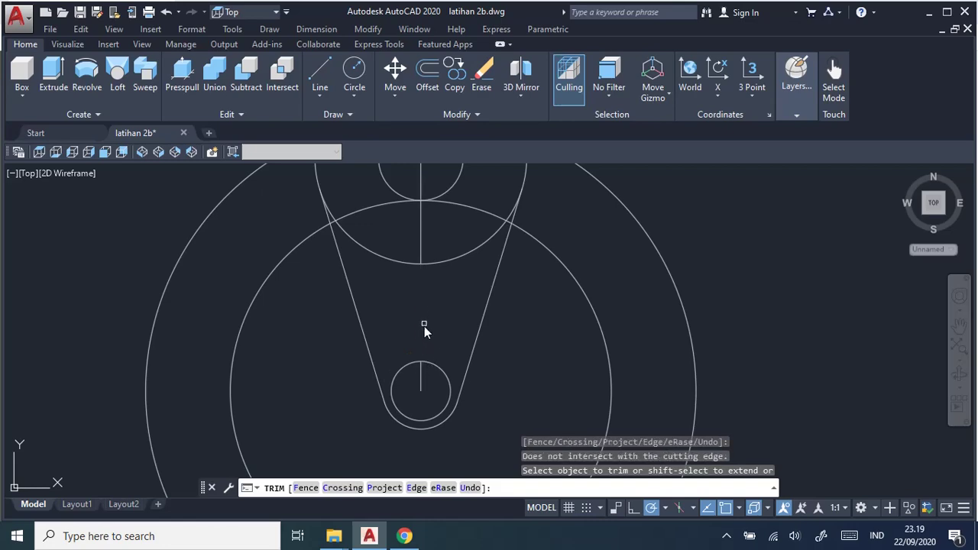
scroll(427, 320, up, 1)
key(alt+Tab)
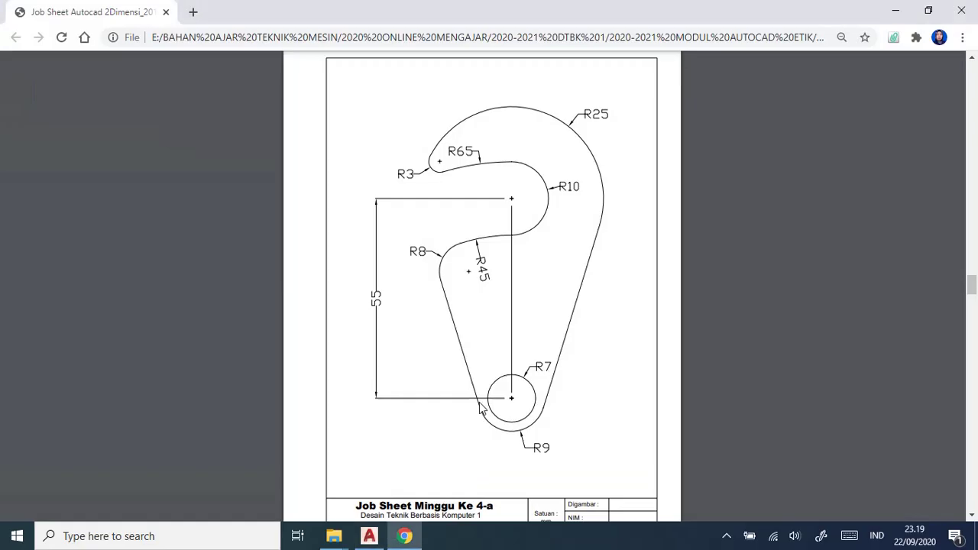
key(alt+Tab)
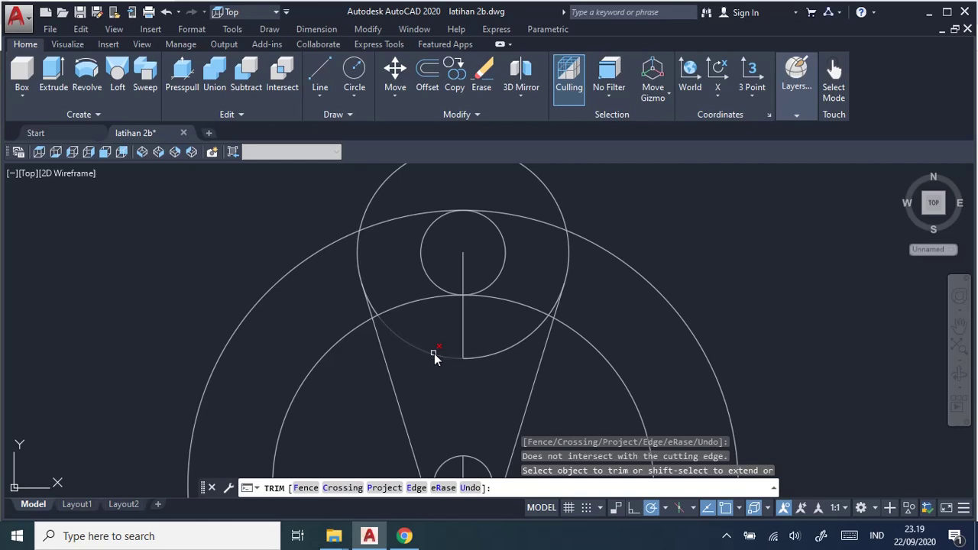
- Trim away the two large outer arcs and bring the top circle area into view
click(685, 325)
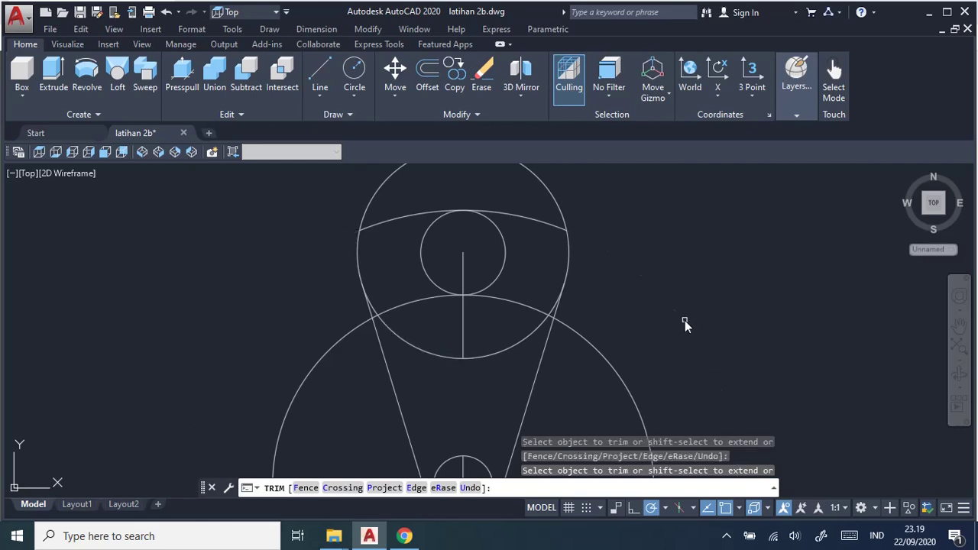
click(609, 361)
scroll(706, 340, down, 2)
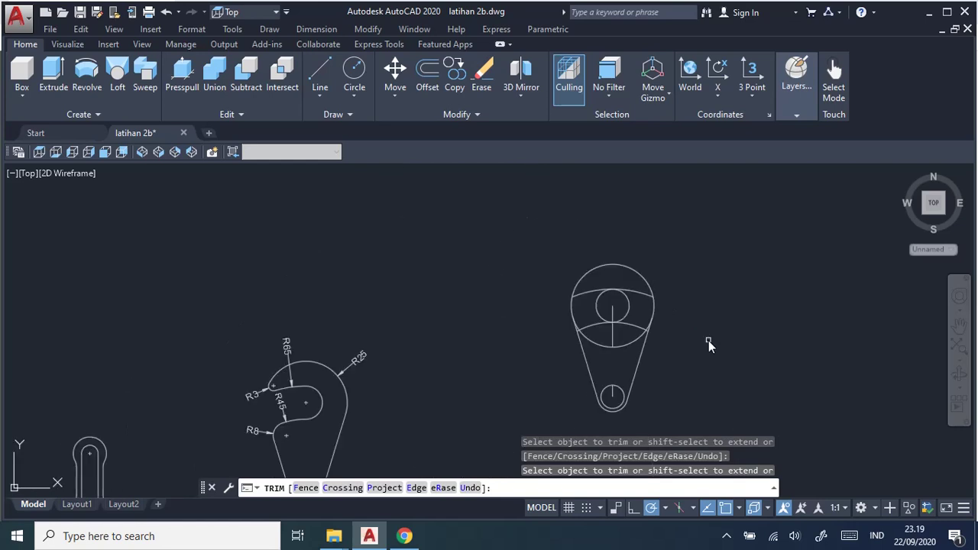
scroll(702, 339, up, 2)
mouse_move(699, 339)
middle_down()
mouse_move(656, 311)
mouse_move(657, 329)
mouse_move(679, 319)
mouse_move(677, 330)
mouse_move(715, 300)
mouse_move(706, 344)
middle_up()
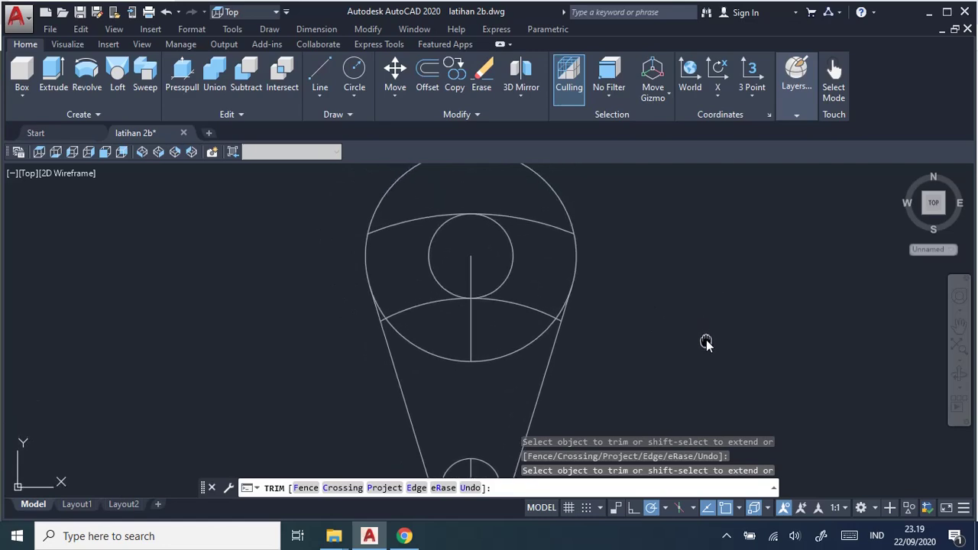
key(alt+Tab)
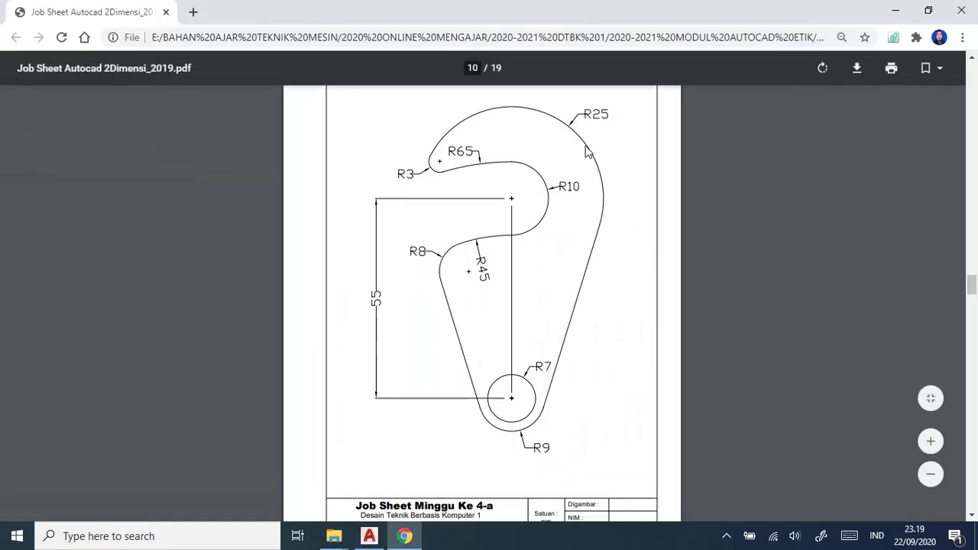
key(alt+Tab)
middle_drag(646, 235, 648, 278)
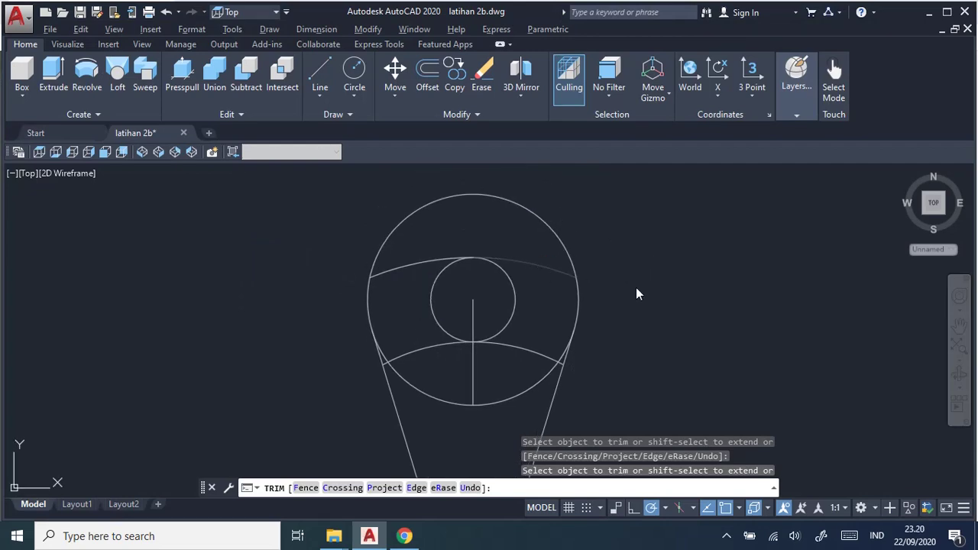
key(alt+Tab)
key(alt+Tab)
key(alt+Tab)
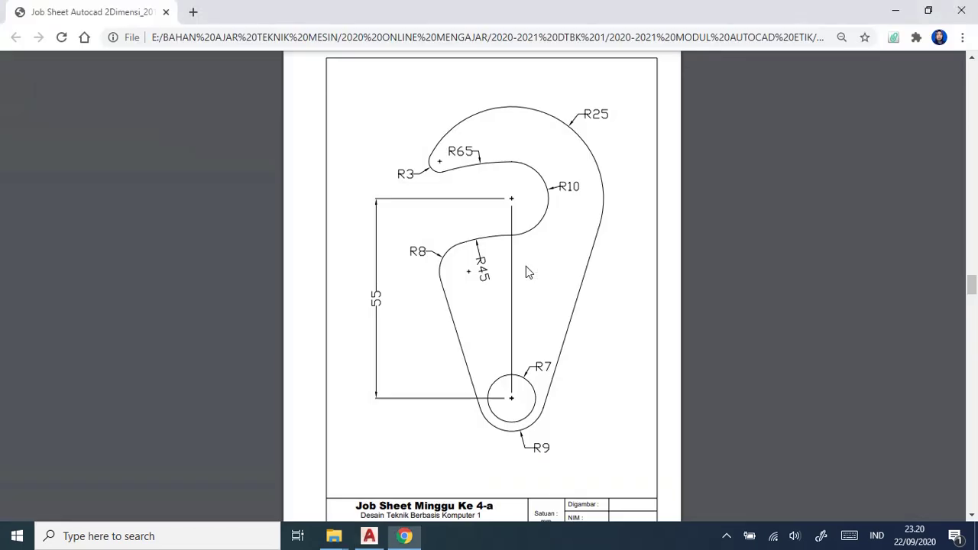
key(alt+Tab)
- Trim the crossing arc's right end, the big circle's left part, and the lower arc and line stubs
click(526, 265)
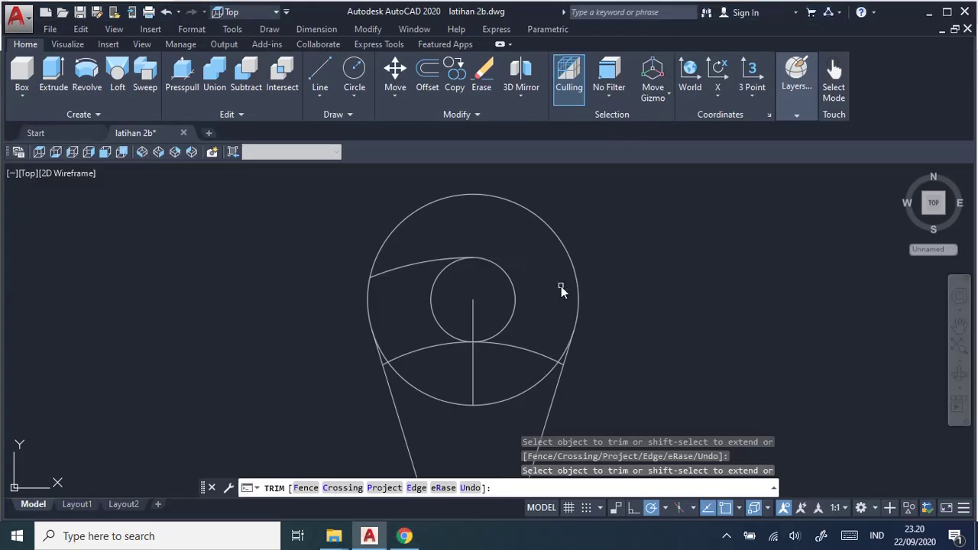
click(369, 307)
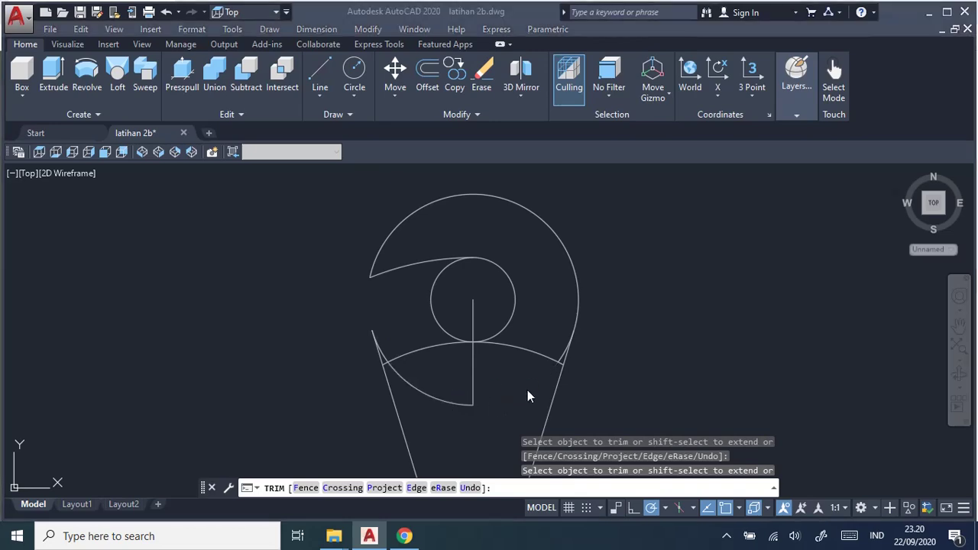
key(alt+Tab)
key(alt+Tab)
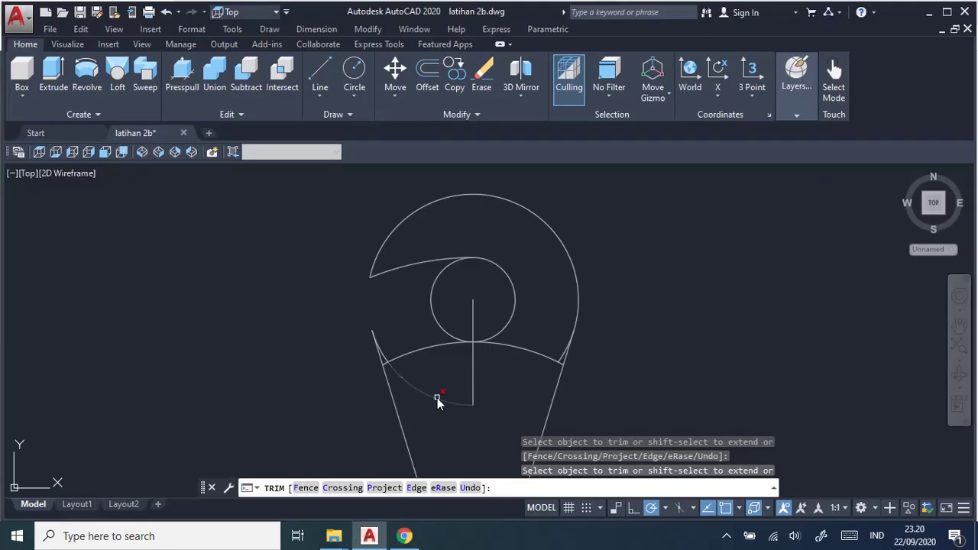
click(435, 399)
click(474, 396)
click(474, 328)
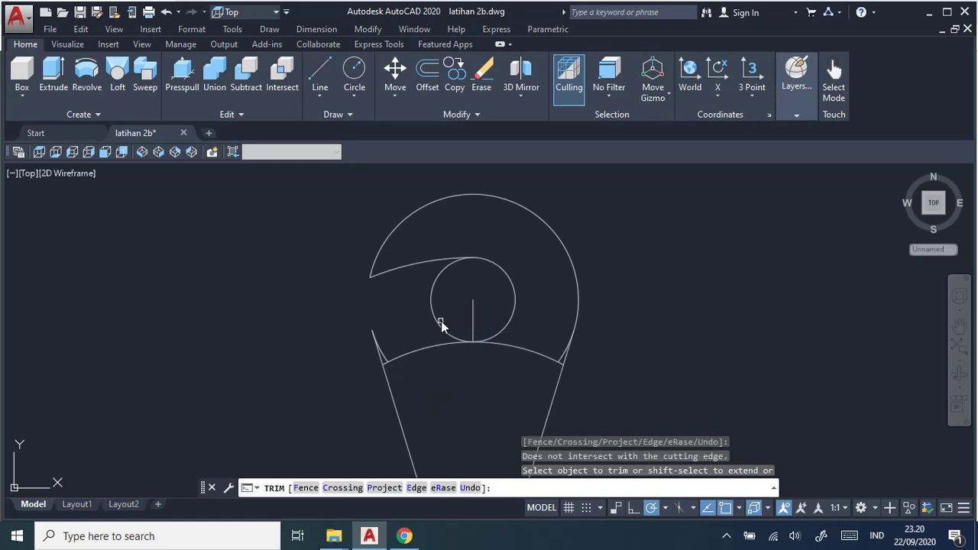
click(440, 324)
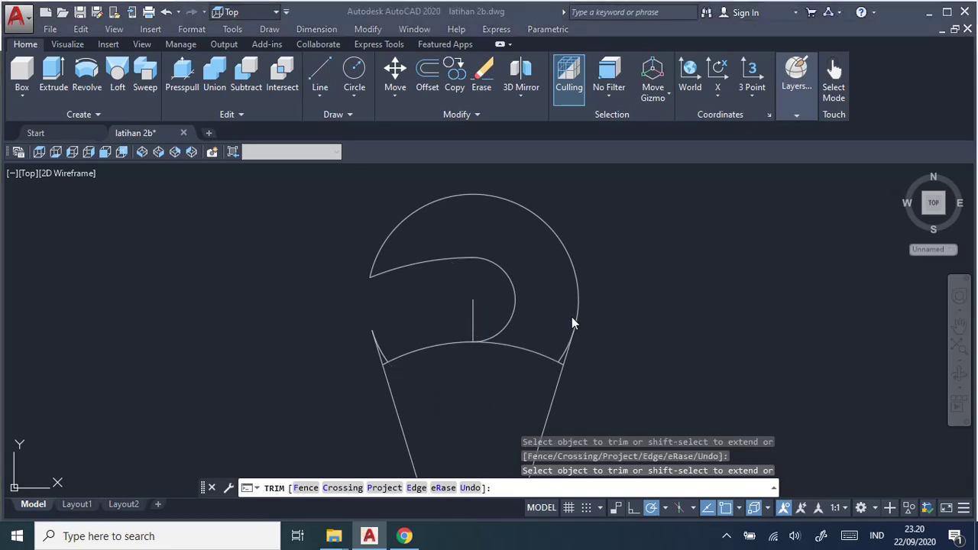
key(alt+Tab)
key(alt+Tab)
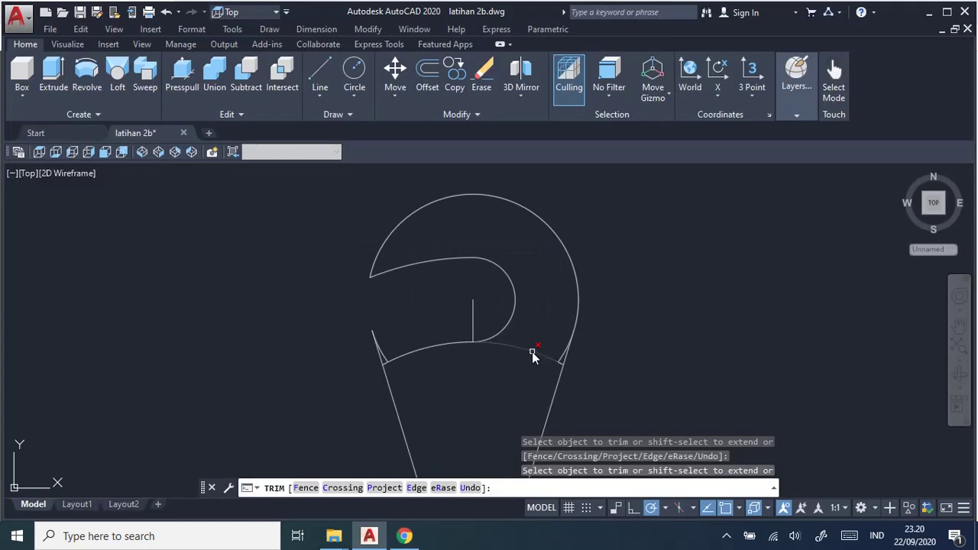
- Trim the lower-right arc and a leftover line segment, then end Trim
click(532, 352)
scroll(578, 364, up, 4)
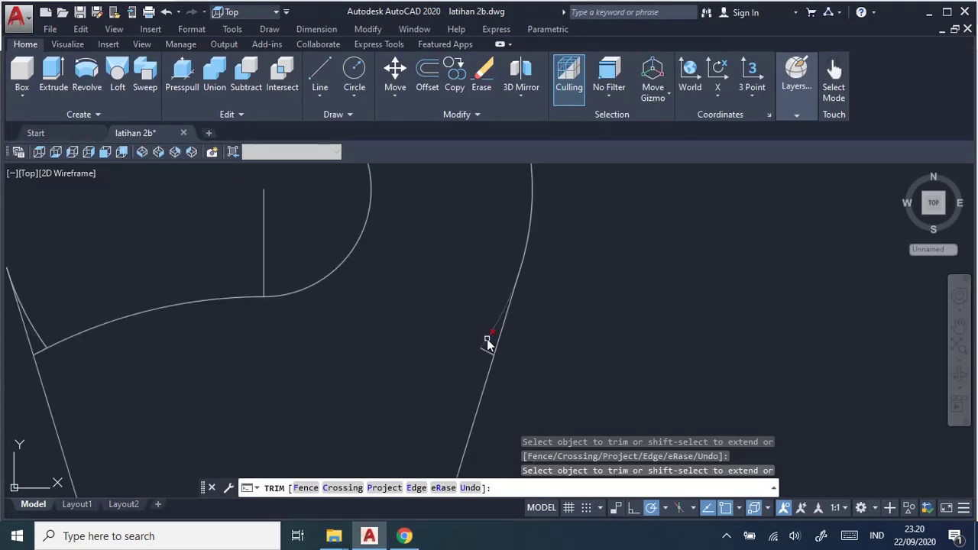
scroll(430, 326, down, 2)
scroll(426, 325, down, 2)
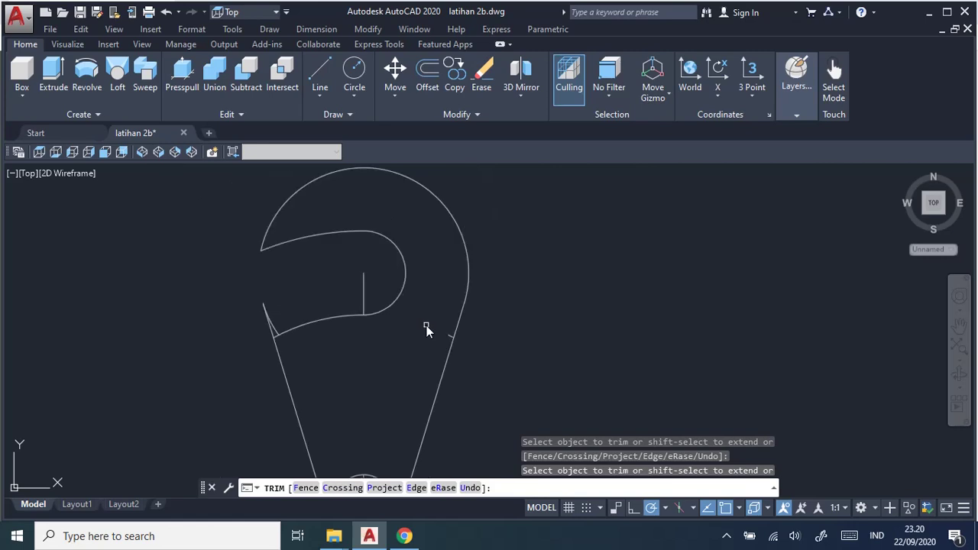
mouse_move(426, 325)
middle_down()
mouse_move(484, 327)
mouse_move(495, 349)
middle_up()
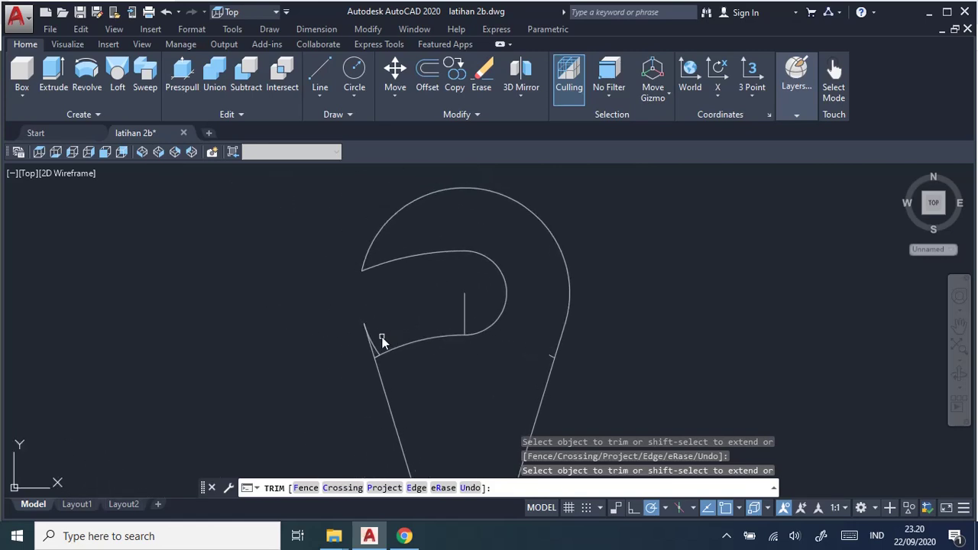
scroll(382, 342, up, 2)
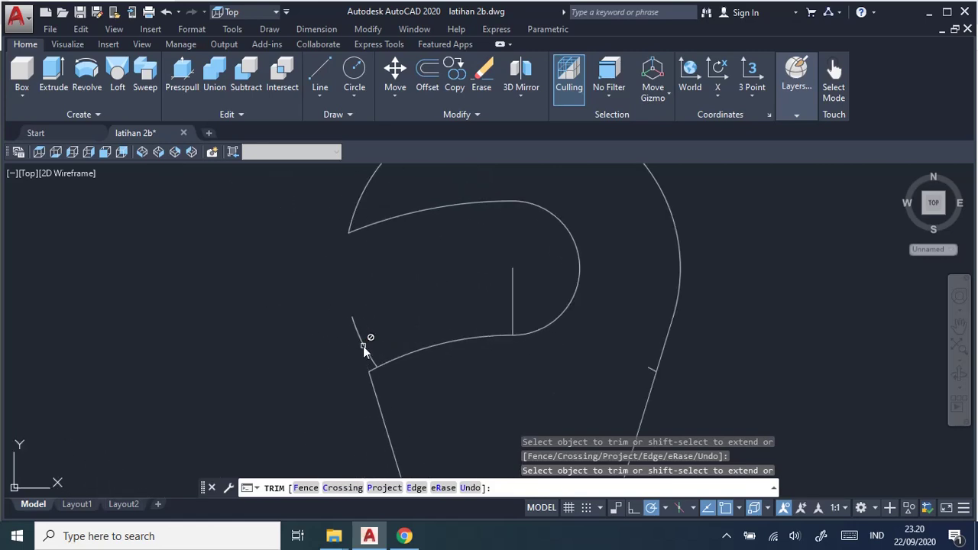
click(516, 303)
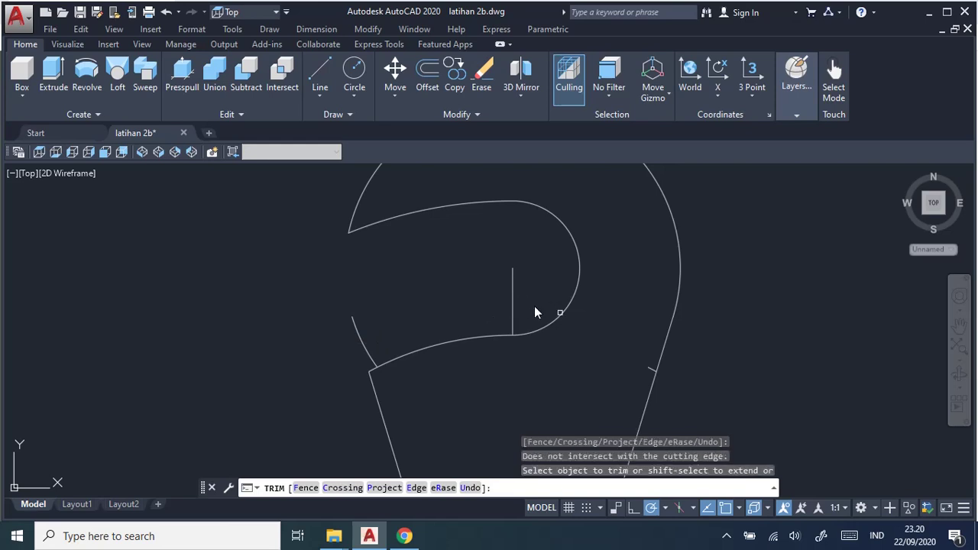
scroll(603, 358, down, 2)
middle_drag(603, 358, 544, 298)
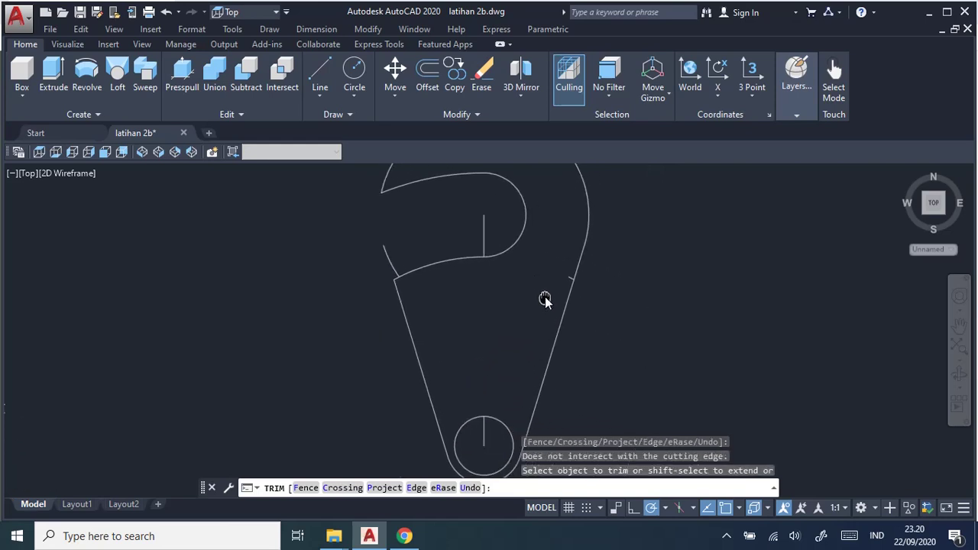
middle_drag(507, 326, 493, 363)
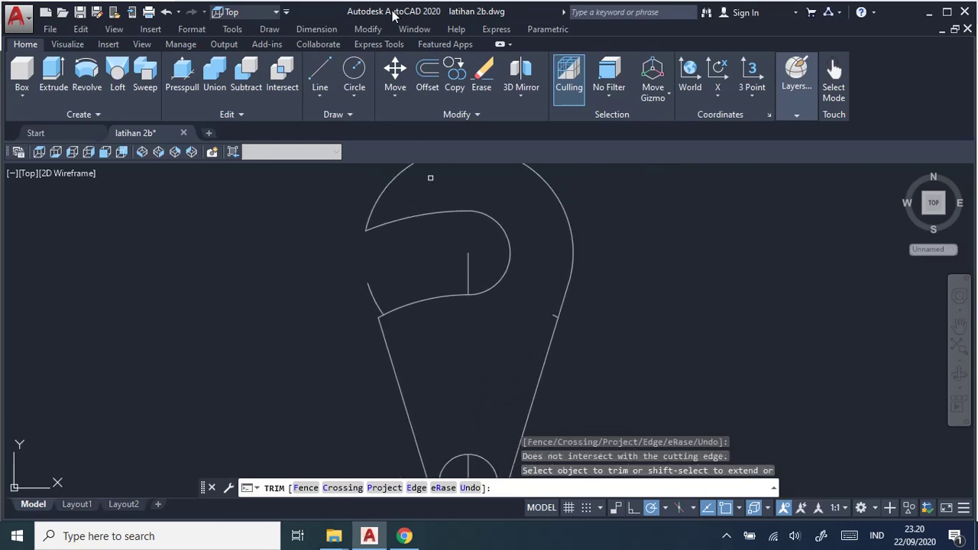
key(Escape)
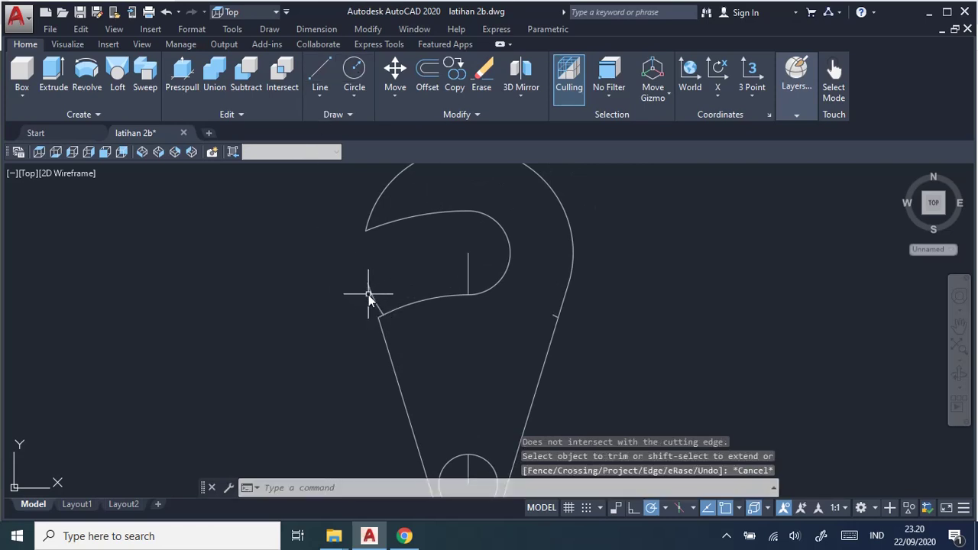
- Delete the four leftover construction lines inside the hook outline
click(375, 297)
click(468, 273)
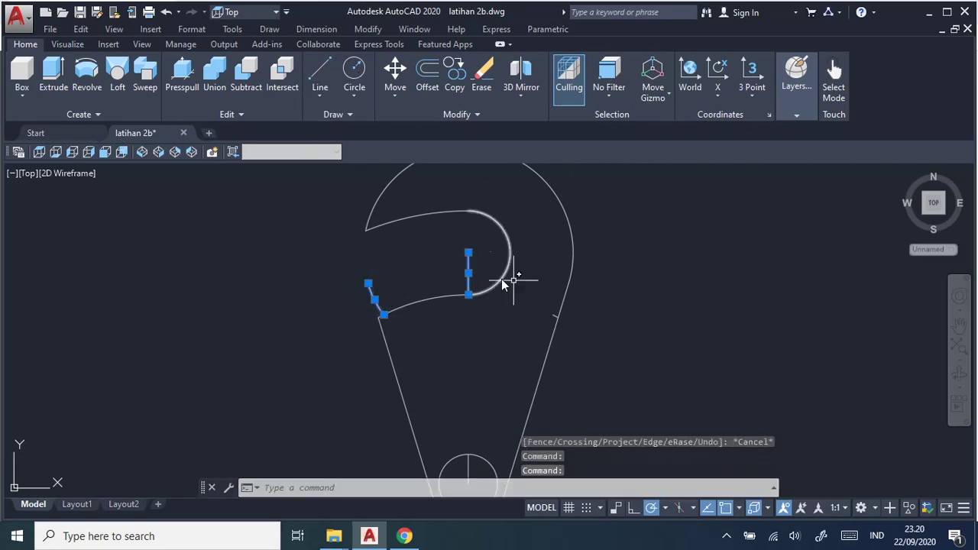
scroll(561, 313, up, 6)
click(539, 328)
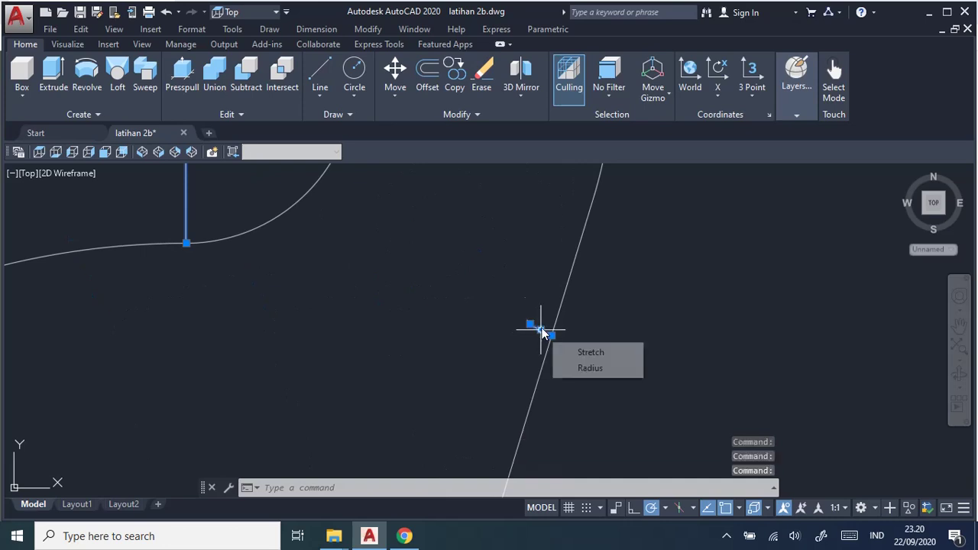
scroll(446, 300, down, 5)
mouse_move(419, 306)
middle_down()
mouse_move(469, 290)
mouse_move(524, 218)
middle_up()
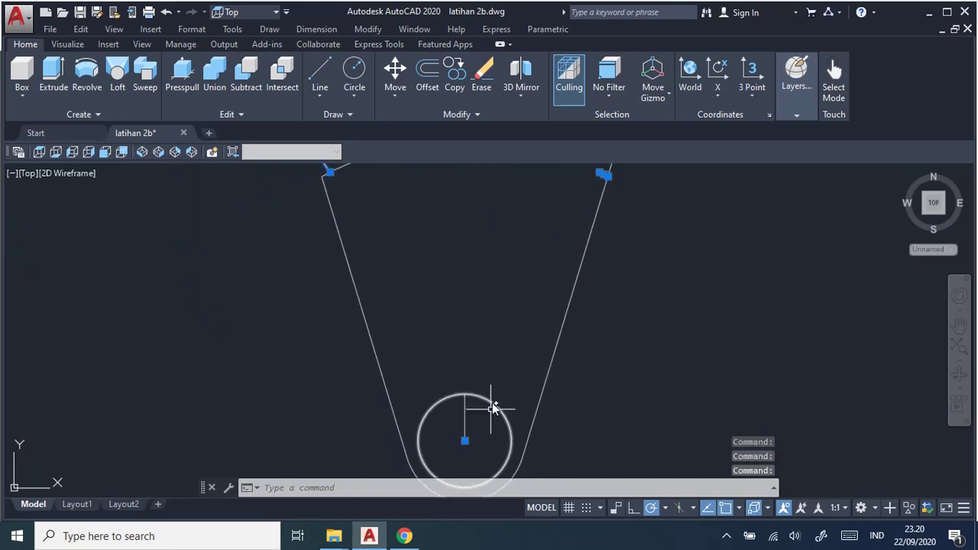
key(Delete)
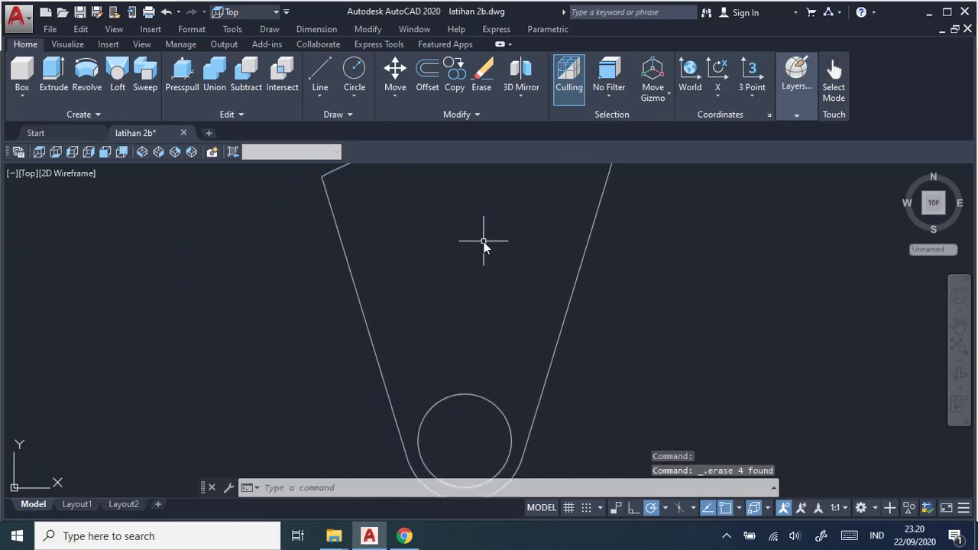
mouse_move(483, 243)
middle_down()
mouse_move(525, 384)
mouse_move(536, 381)
mouse_move(533, 416)
middle_up()
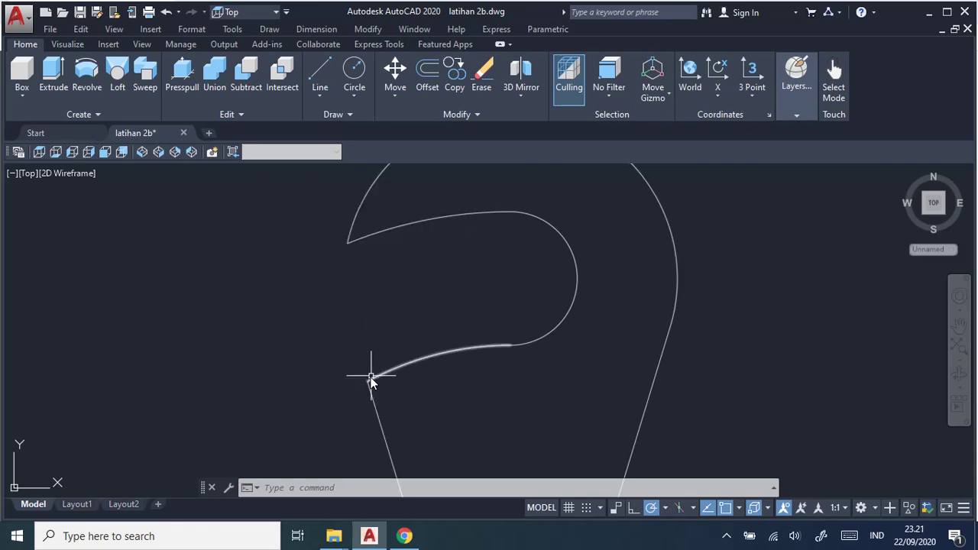
key(alt+Tab)
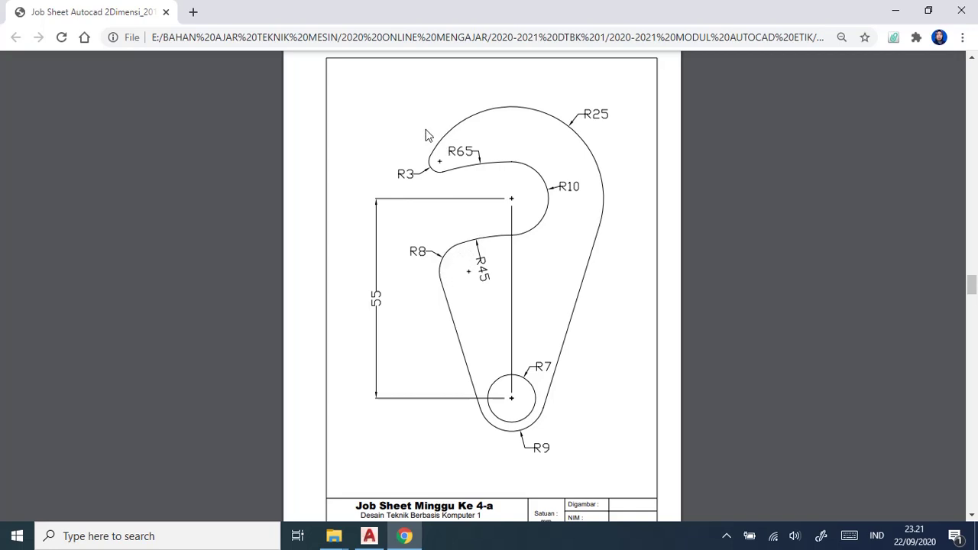
key(alt+Tab)
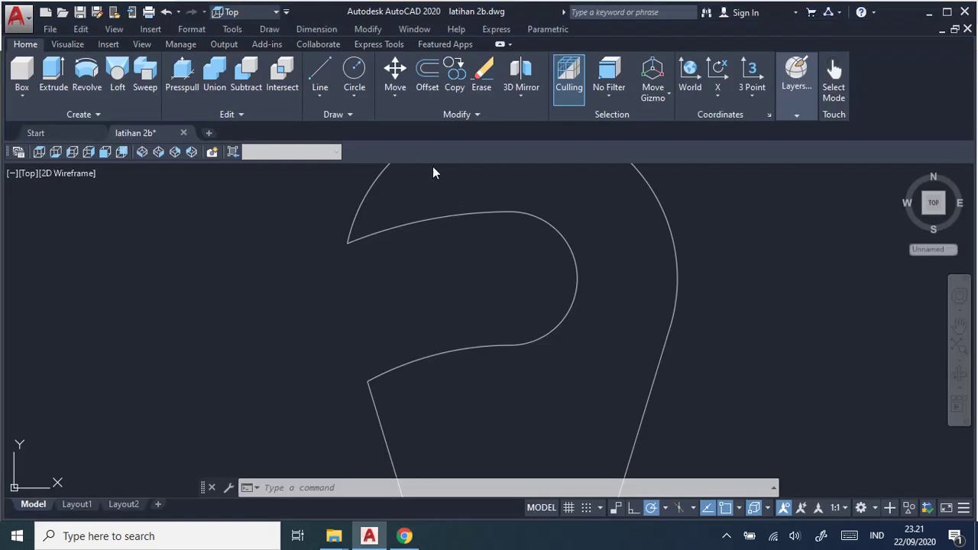
click(367, 30)
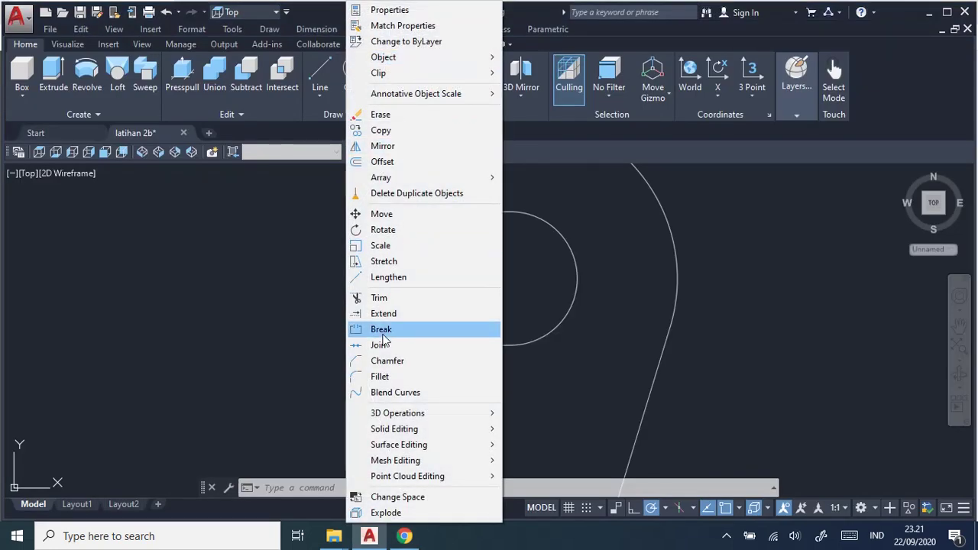
click(419, 378)
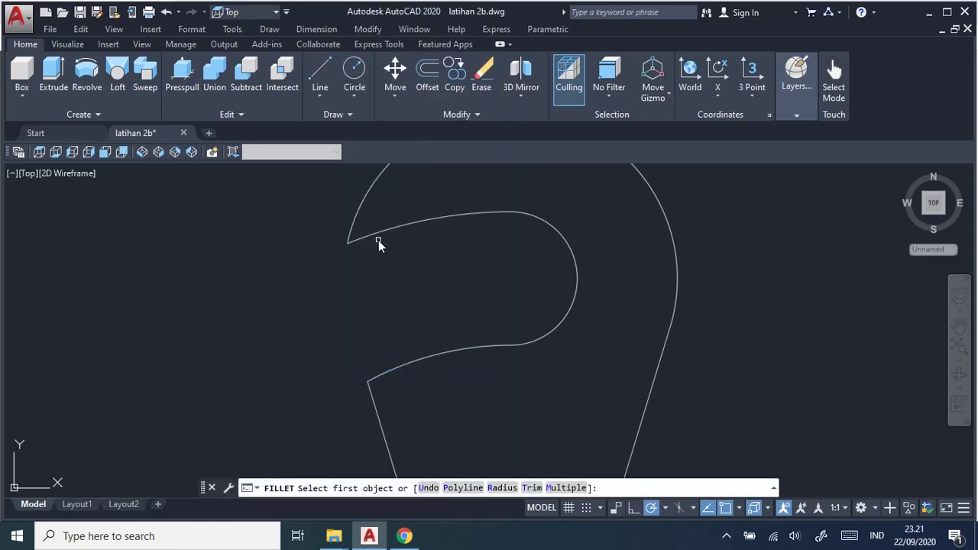
click(357, 215)
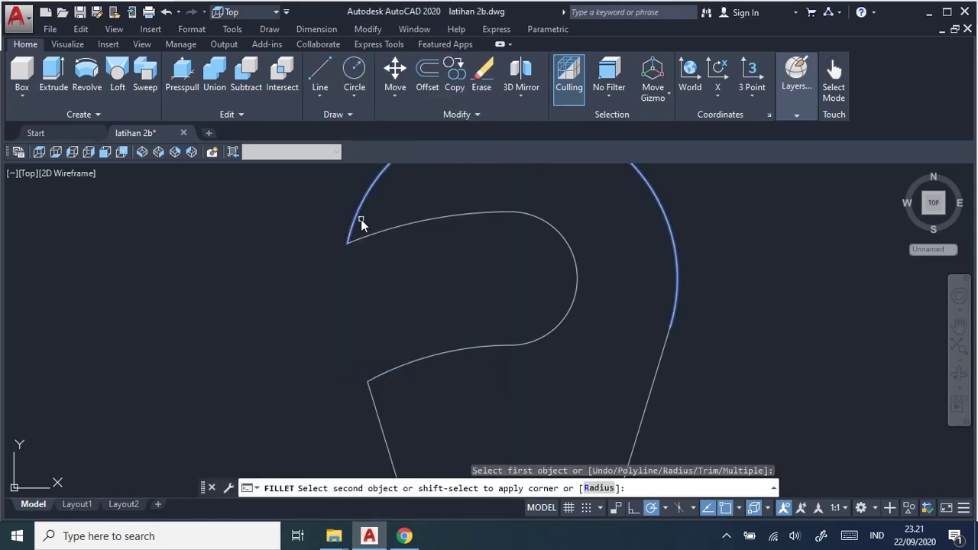
click(375, 236)
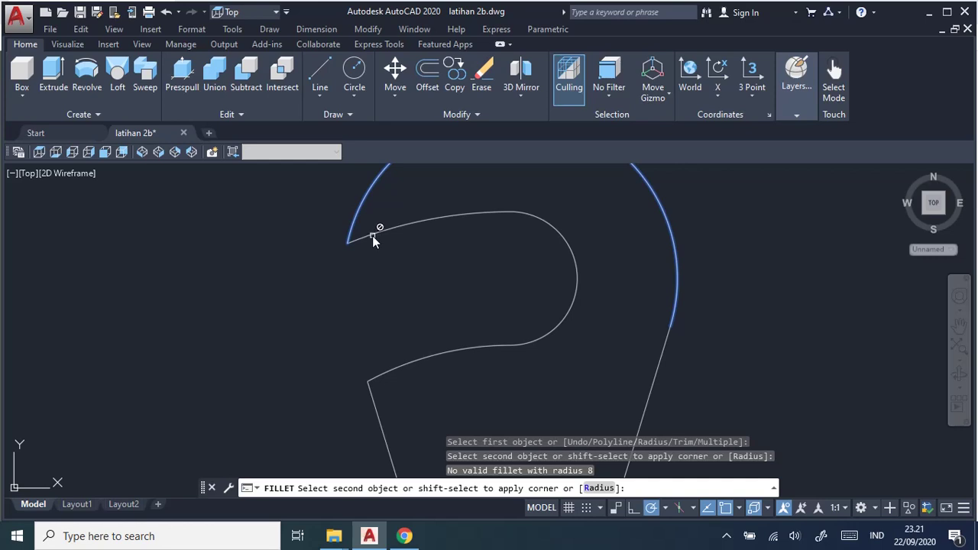
click(380, 231)
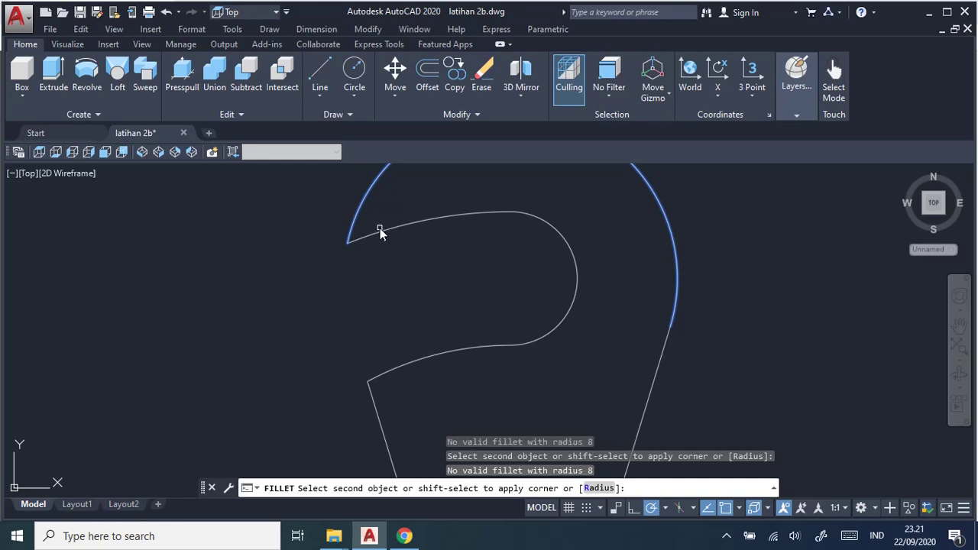
key(Return)
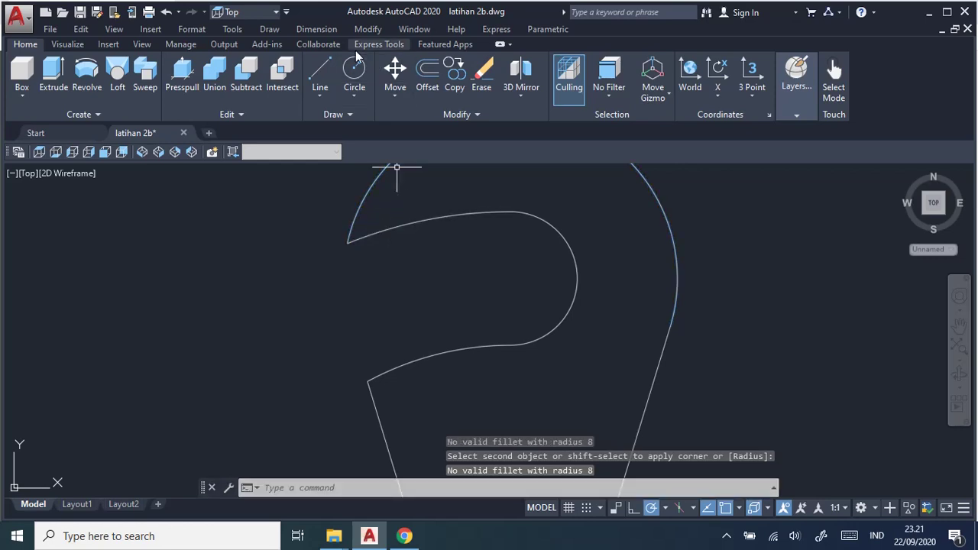
click(367, 29)
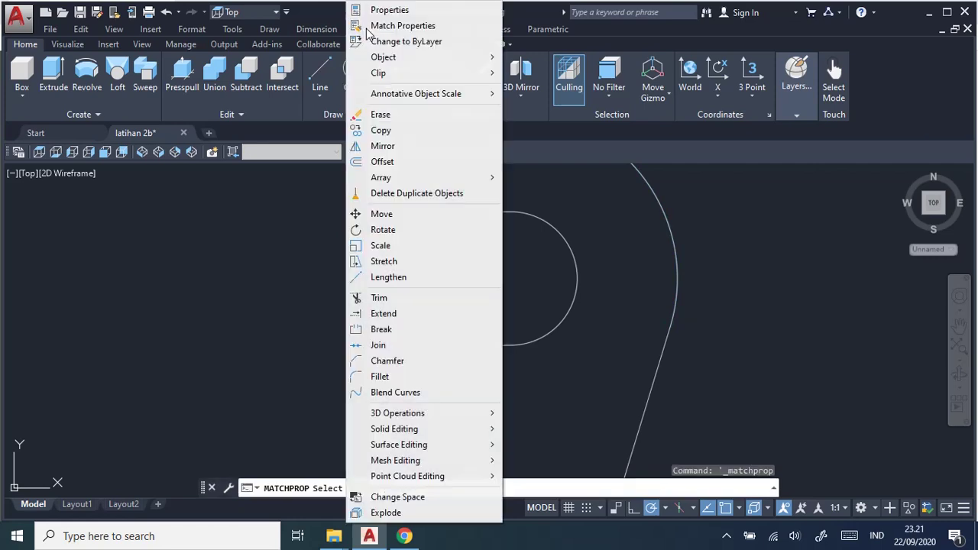
click(397, 377)
scroll(398, 319, up, 2)
scroll(363, 274, up, 2)
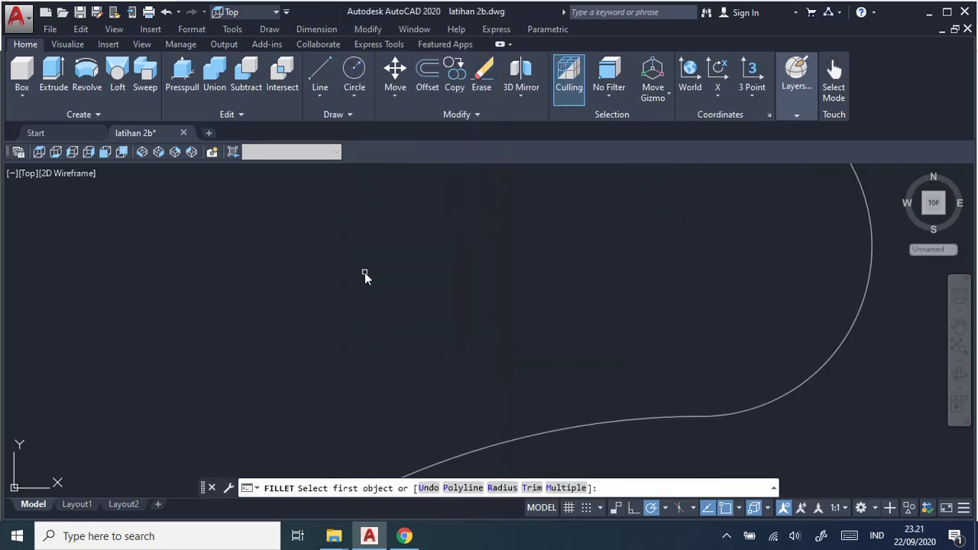
scroll(382, 321, up, 2)
middle_drag(398, 374, 398, 414)
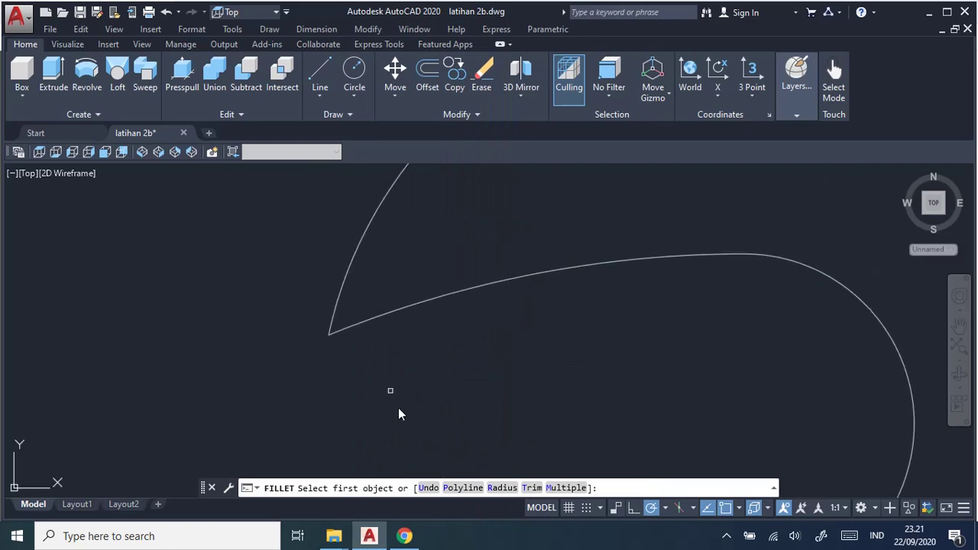
click(341, 288)
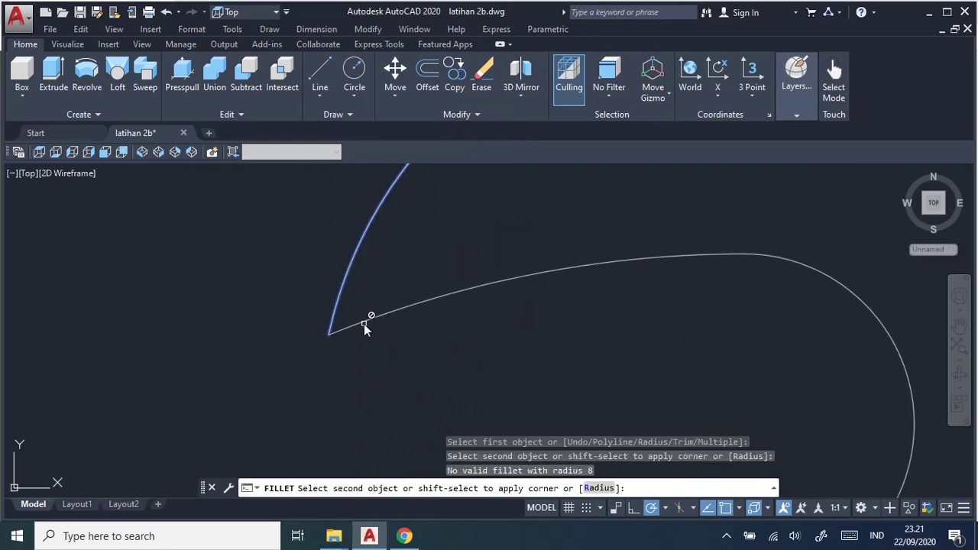
key(Escape)
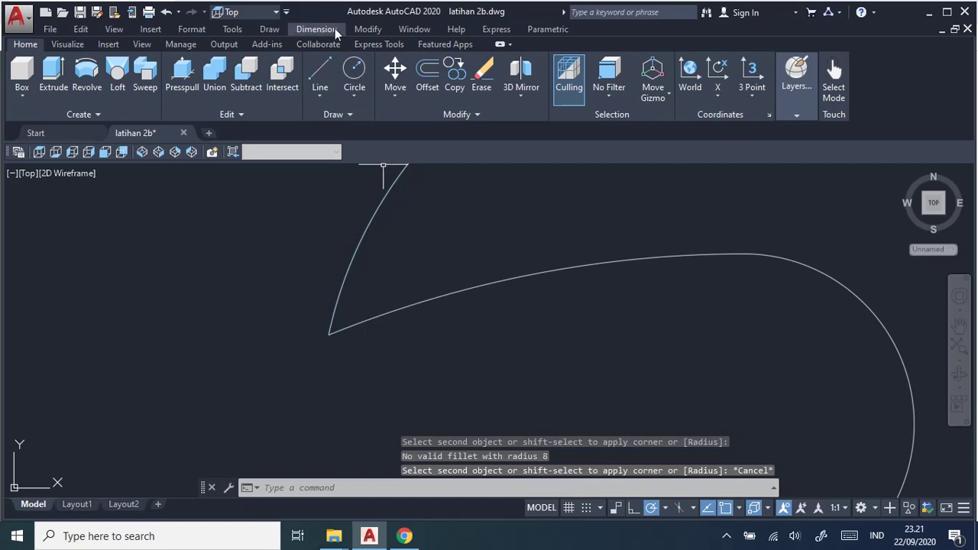
- Round the hook tip with an R3 fillet between the outer arc and its adjoining edge
click(321, 29)
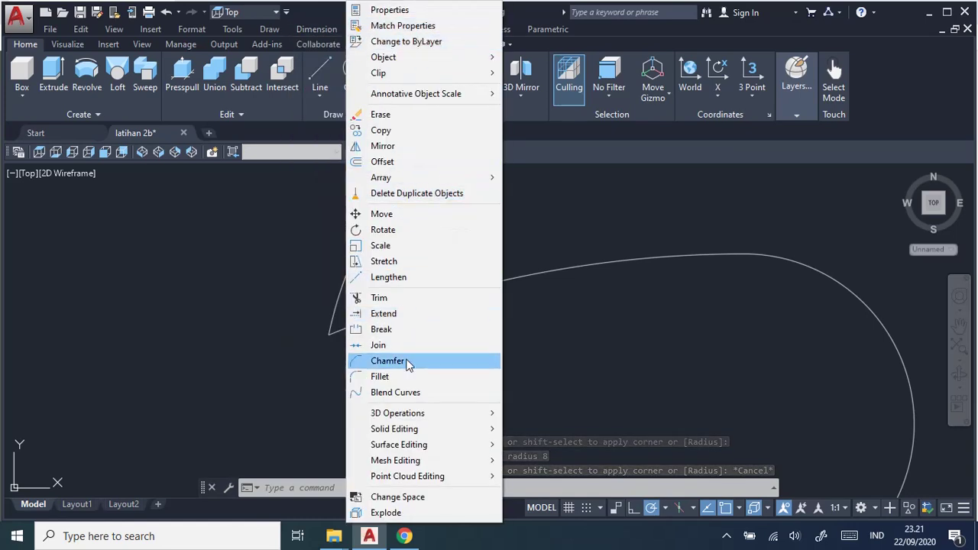
click(400, 377)
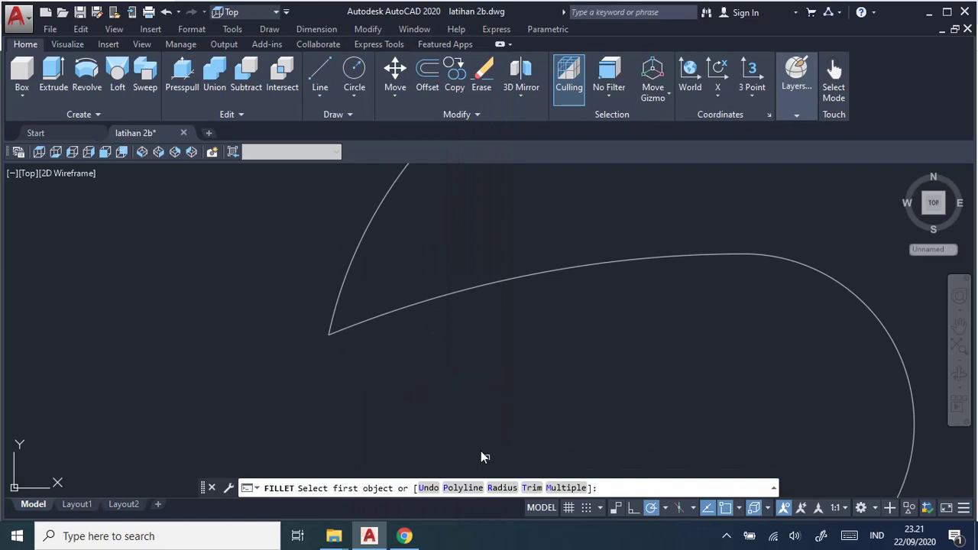
click(502, 489)
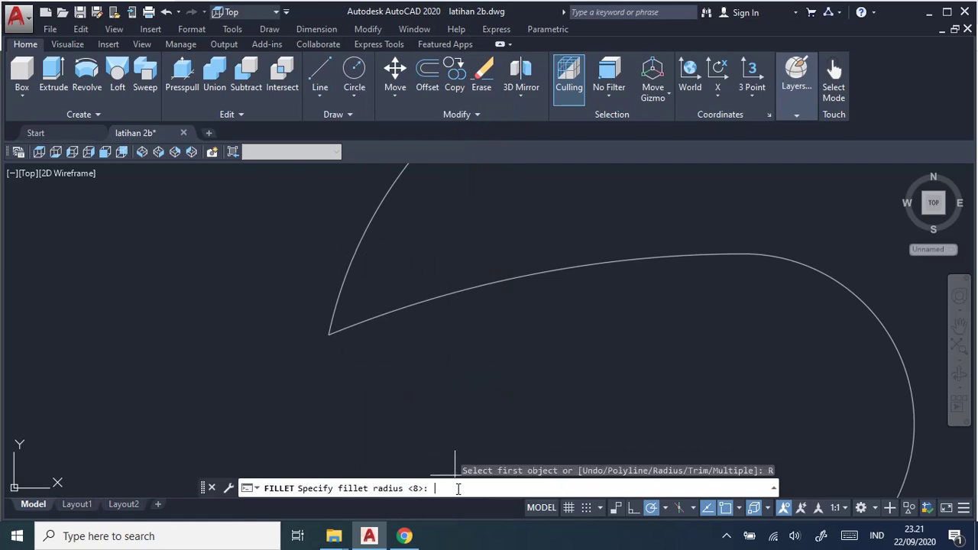
key(alt+Tab)
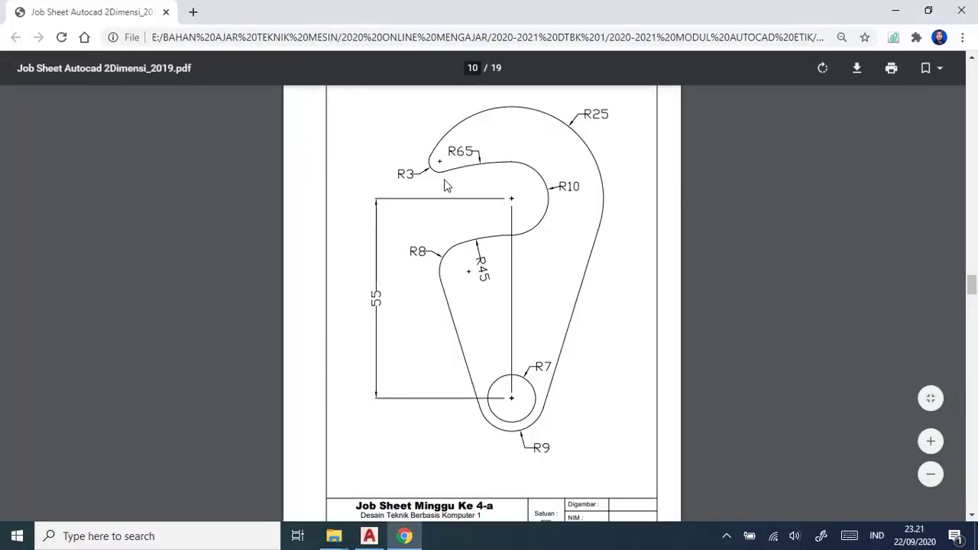
key(alt+Tab)
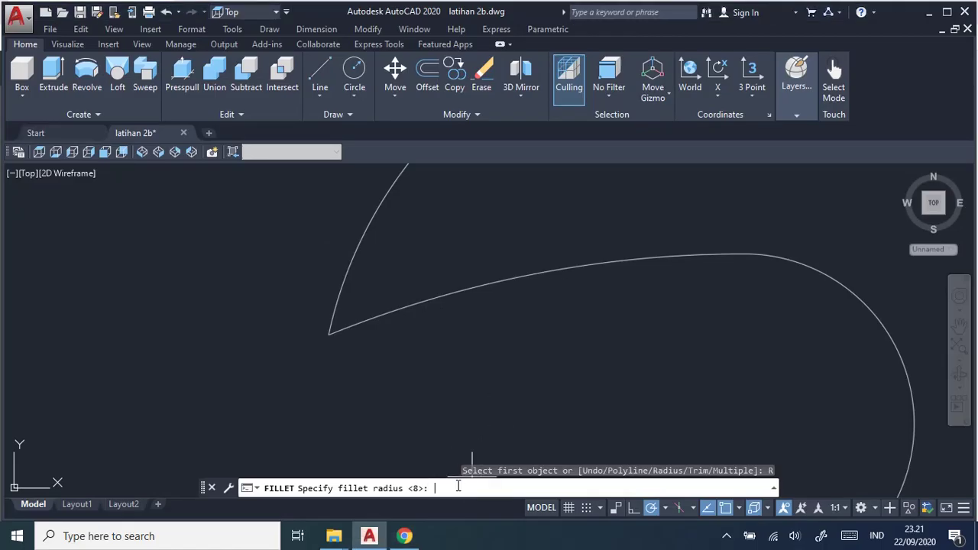
key(Return)
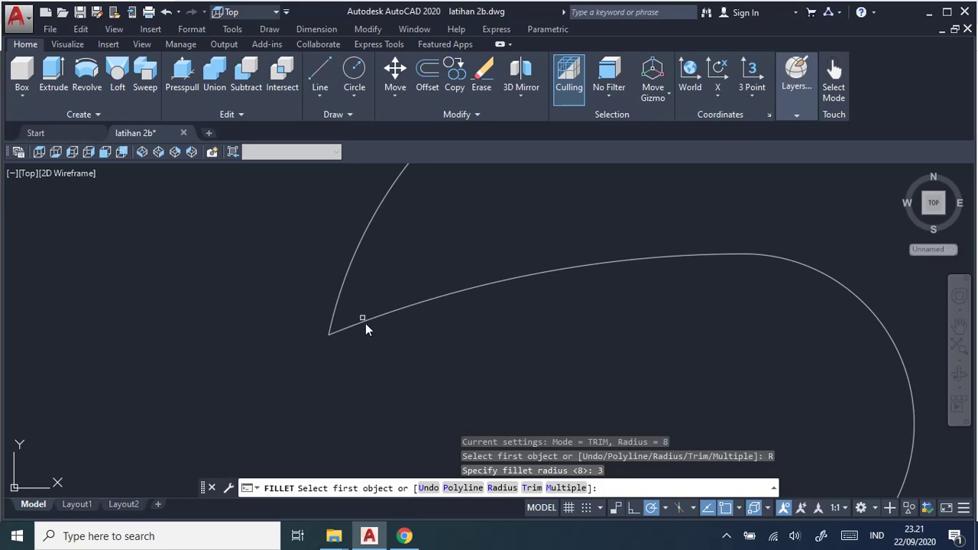
click(341, 293)
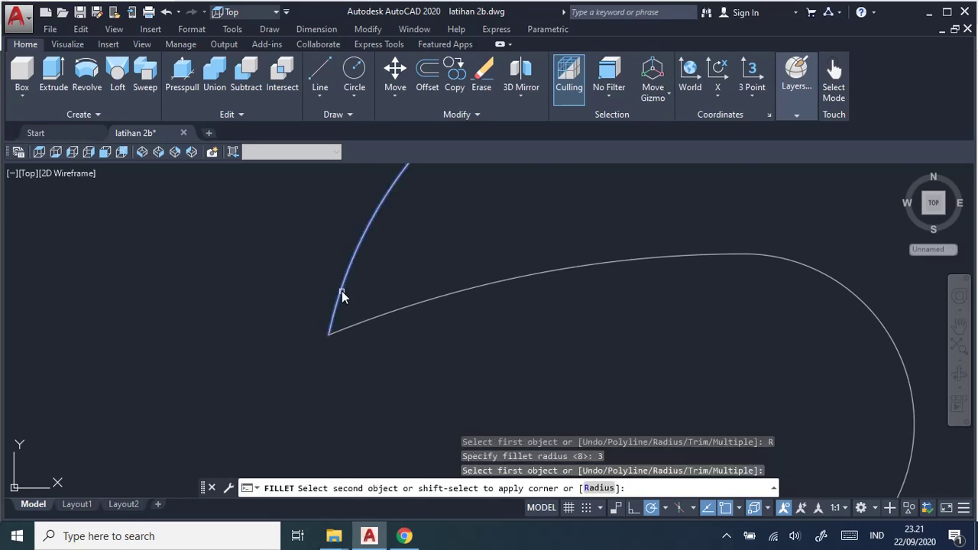
click(376, 321)
scroll(473, 327, down, 2)
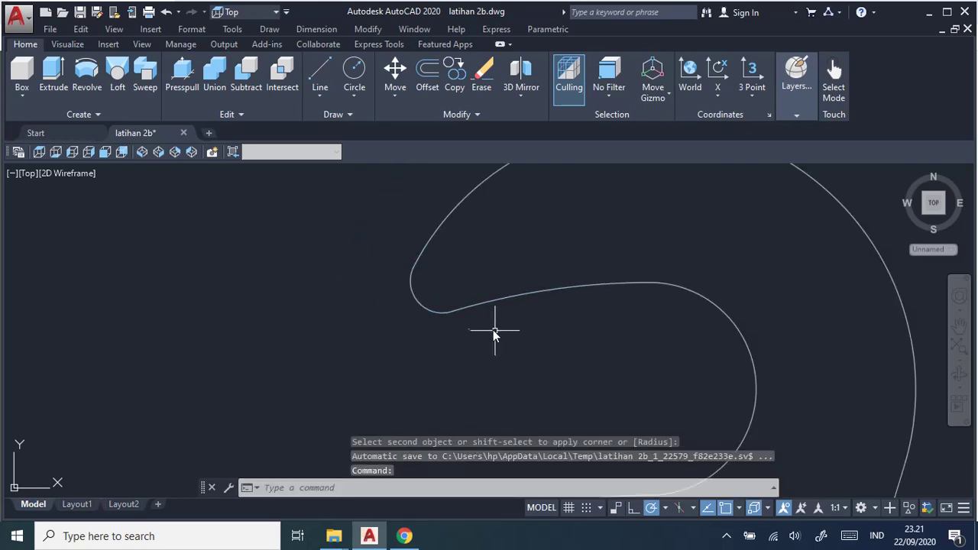
scroll(535, 351, down, 2)
scroll(489, 268, up, 2)
scroll(443, 263, up, 1)
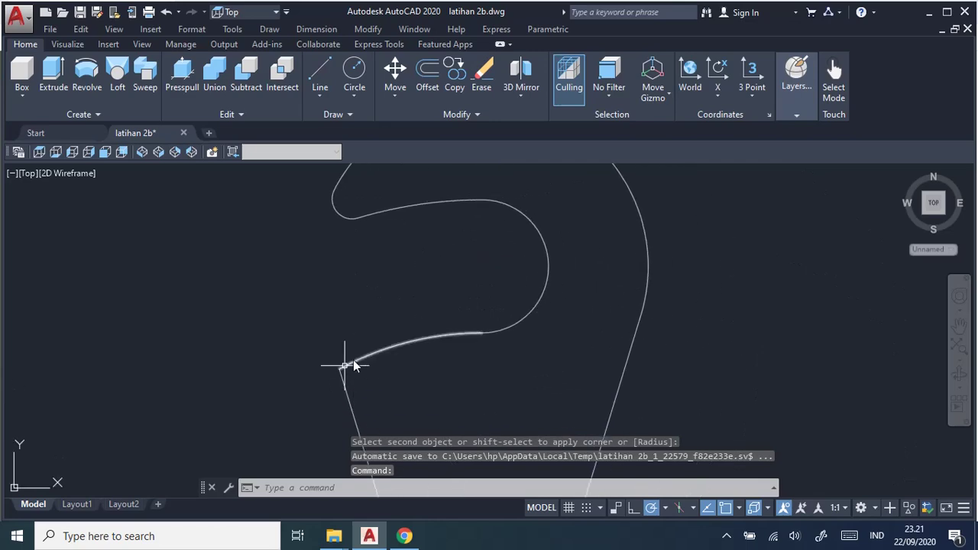
- Fillet the lower-left corner between the curve and the slanted edge with radius 8
click(368, 29)
click(394, 24)
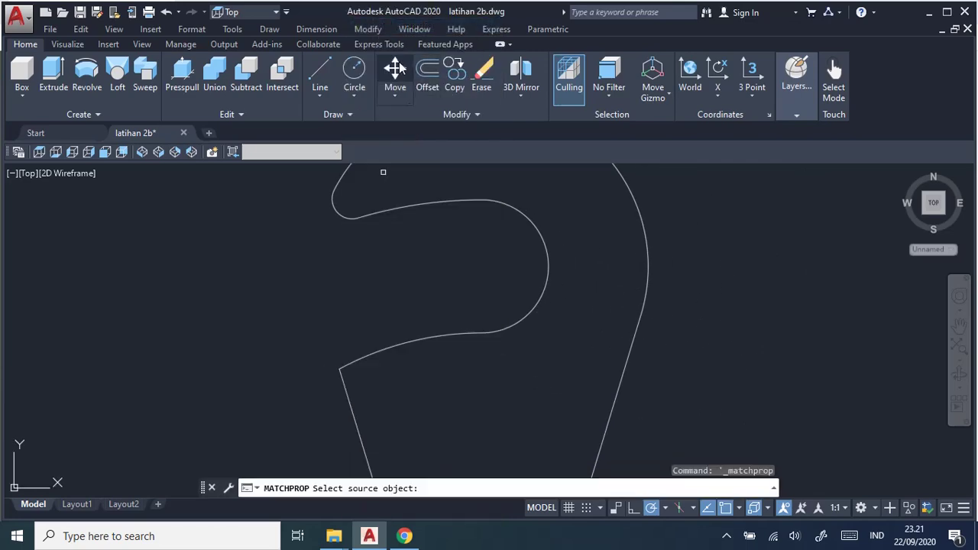
click(365, 29)
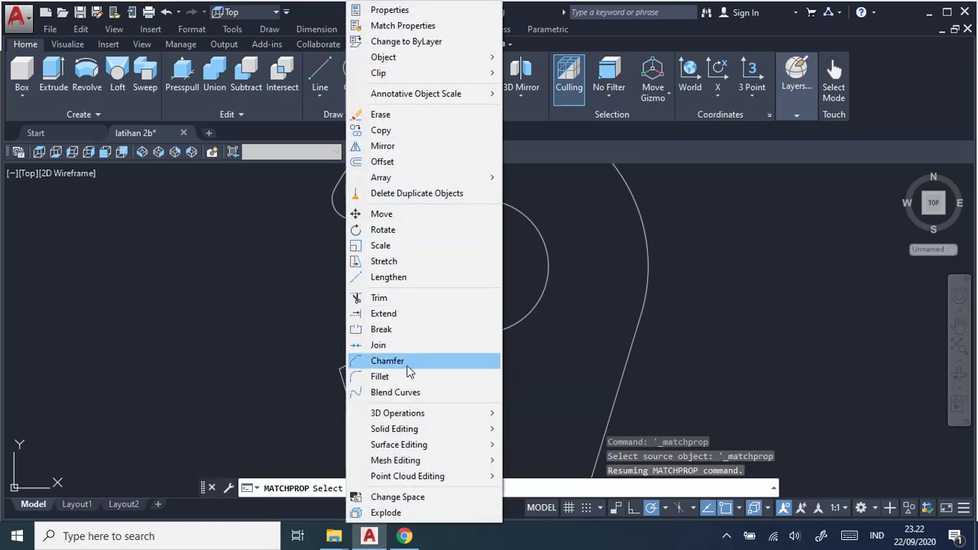
click(406, 376)
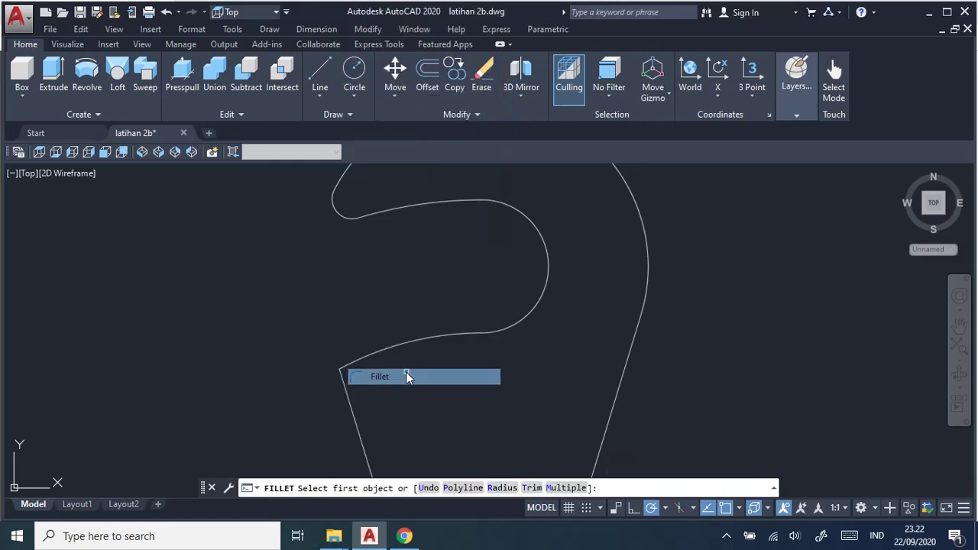
click(494, 487)
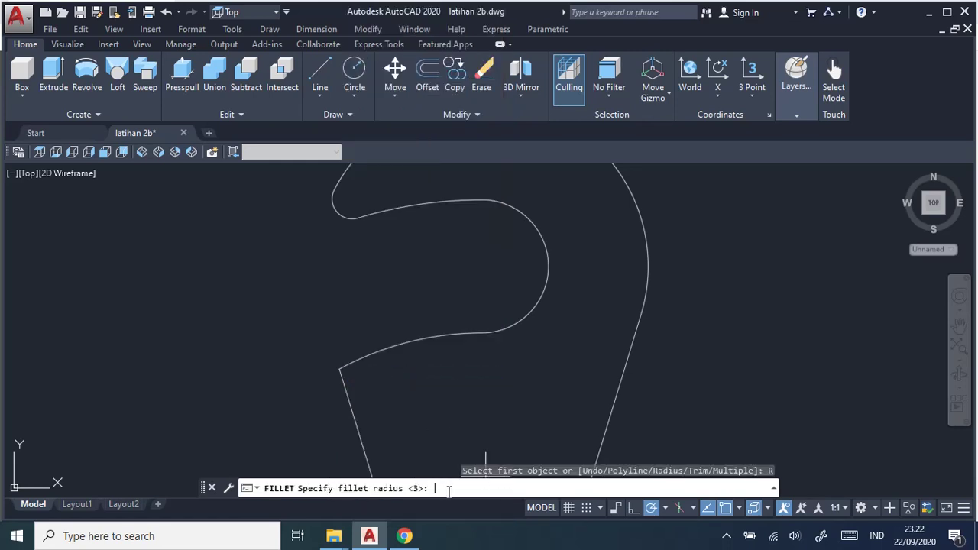
click(404, 535)
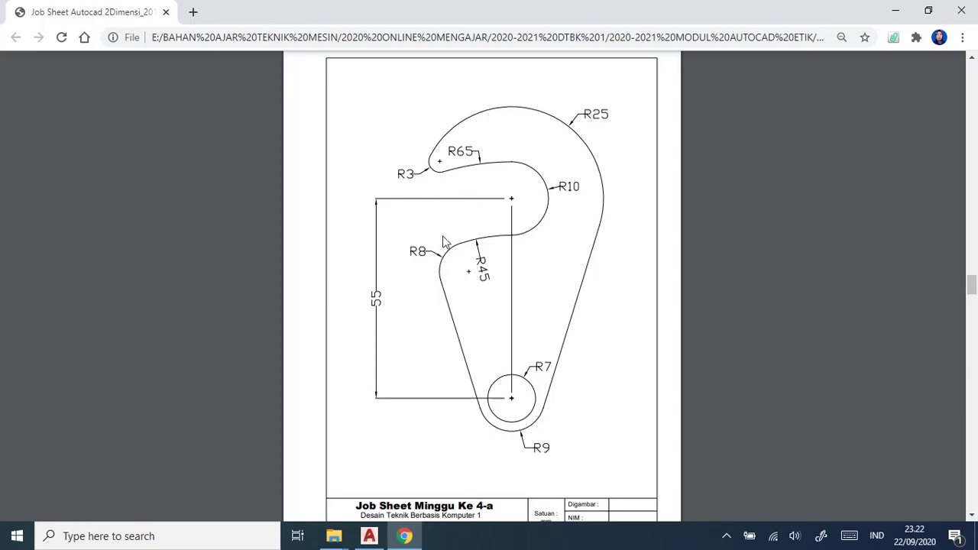
key(alt+Tab)
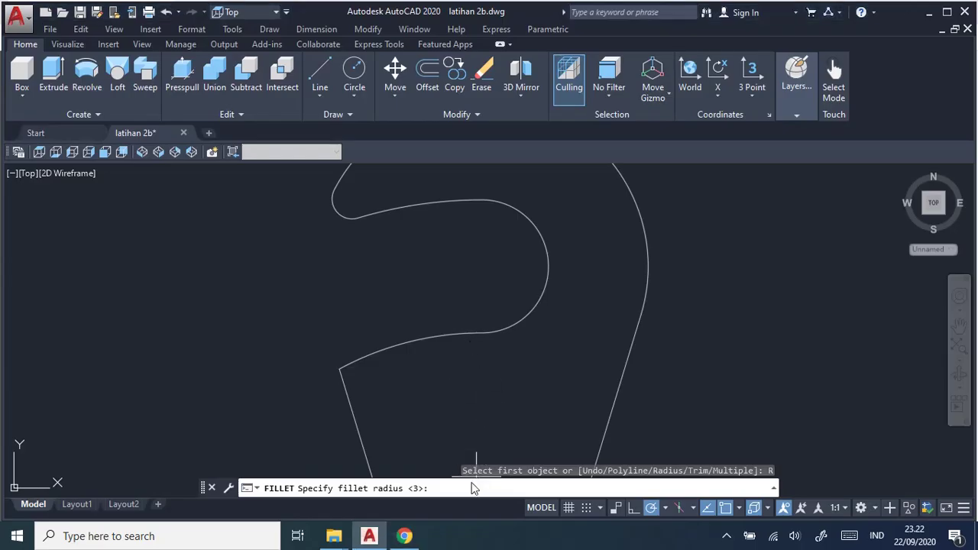
key(Return)
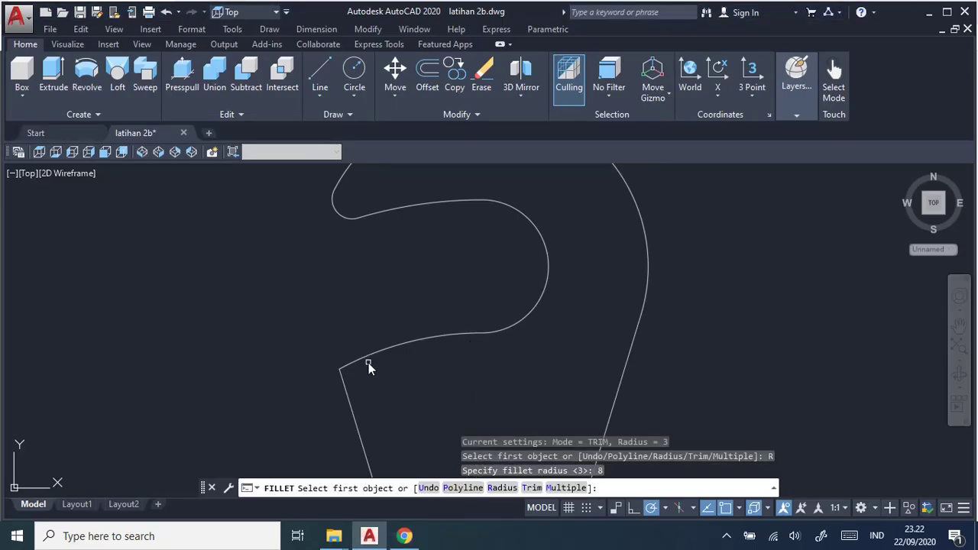
click(368, 356)
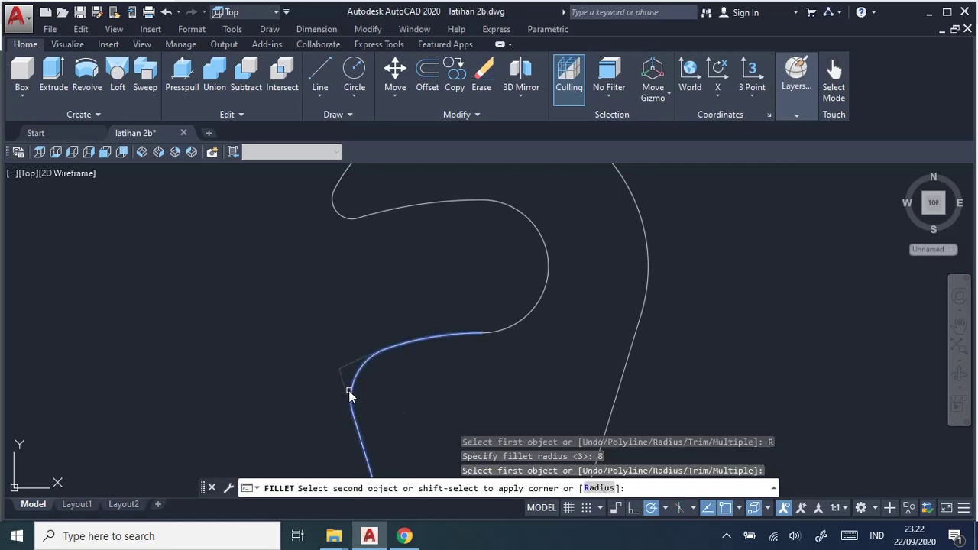
click(350, 398)
scroll(640, 332, down, 2)
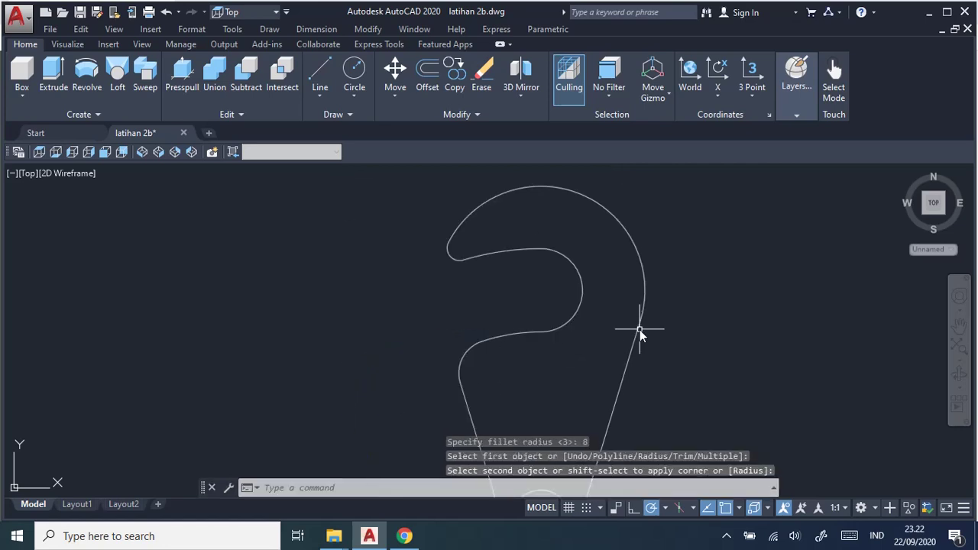
scroll(690, 375, down, 2)
mouse_move(690, 375)
middle_down()
mouse_move(539, 262)
mouse_move(477, 279)
middle_up()
key(alt+Tab)
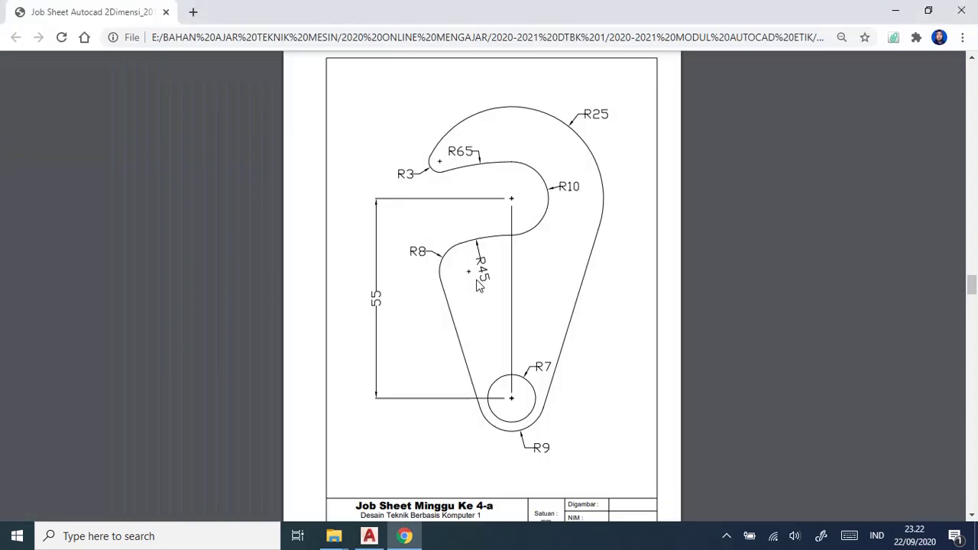
key(alt+Tab)
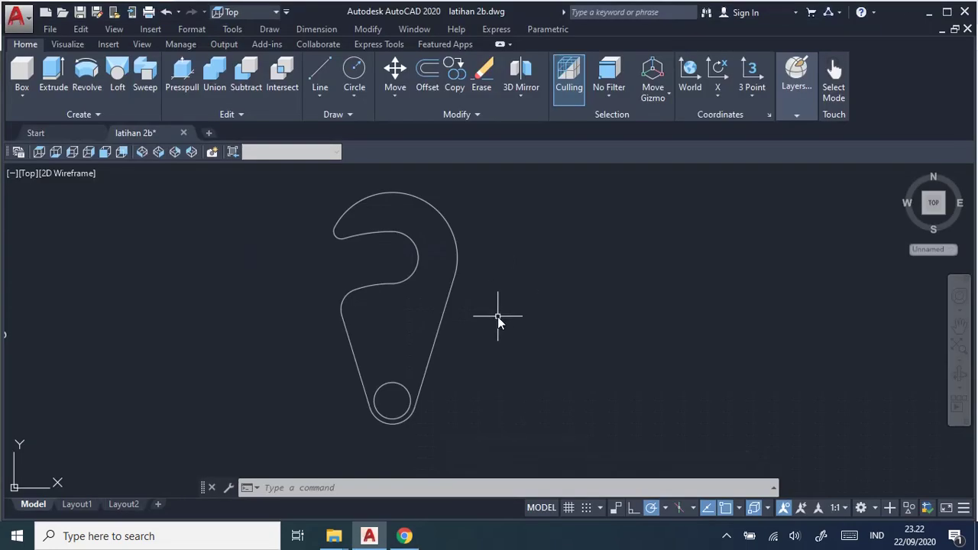
- Add a centre mark to the small circle and an R65 radius dimension to the outer arc
click(316, 29)
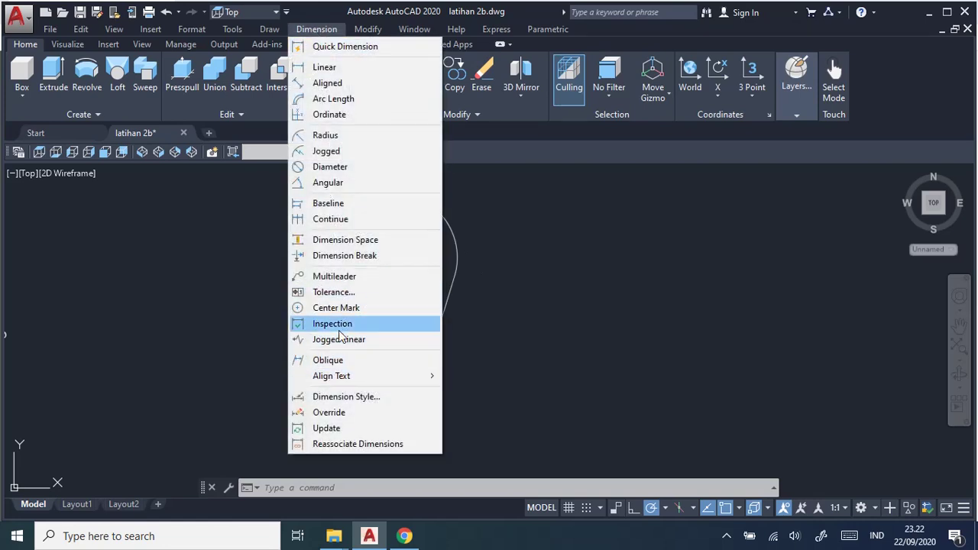
click(348, 307)
click(407, 391)
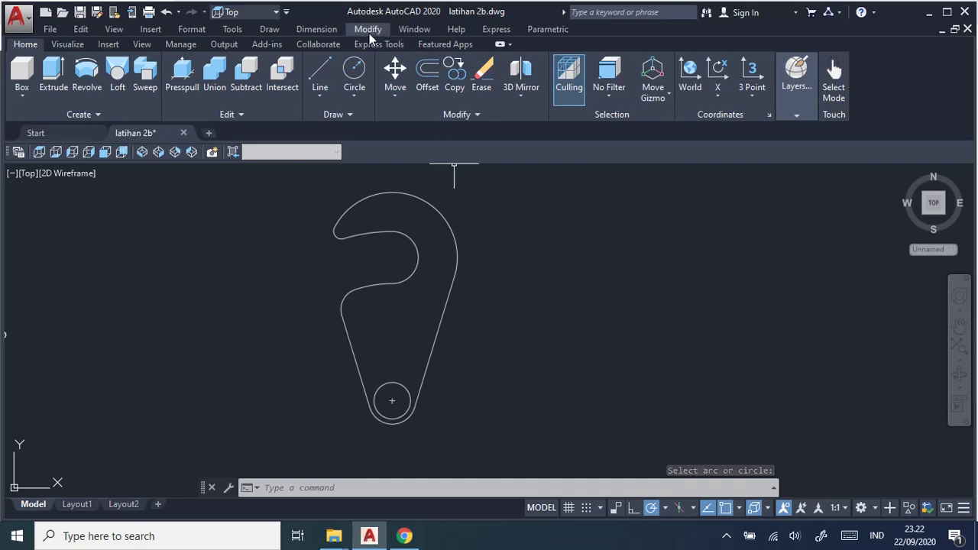
click(320, 29)
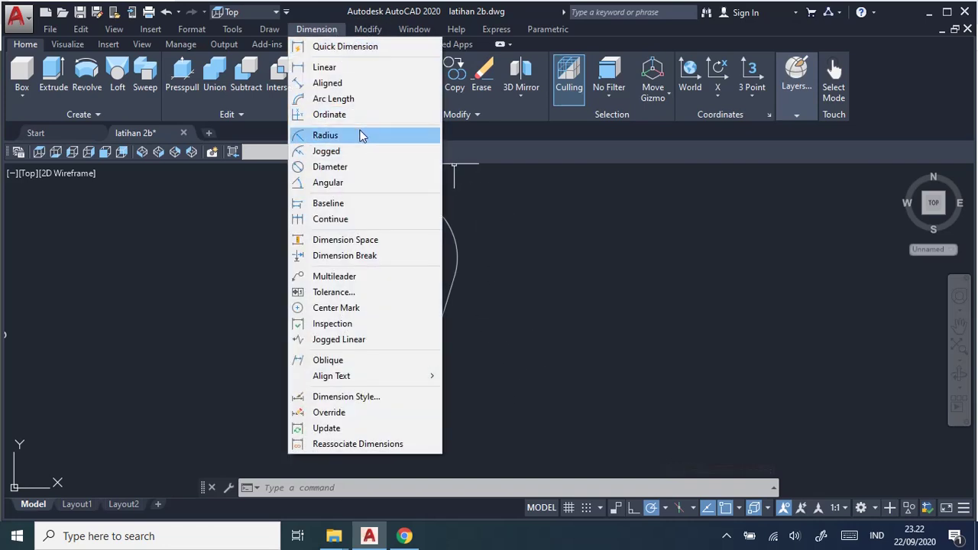
click(355, 135)
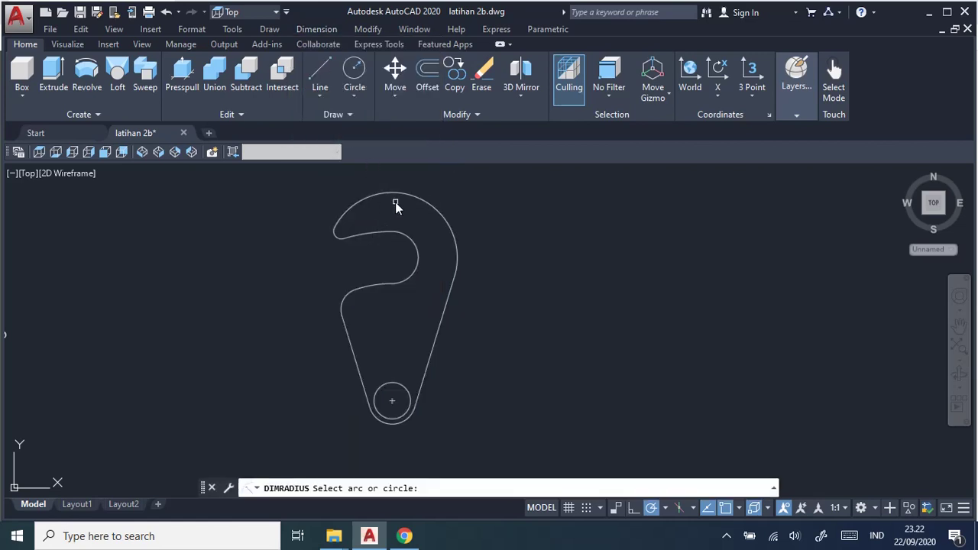
middle_drag(392, 201, 411, 249)
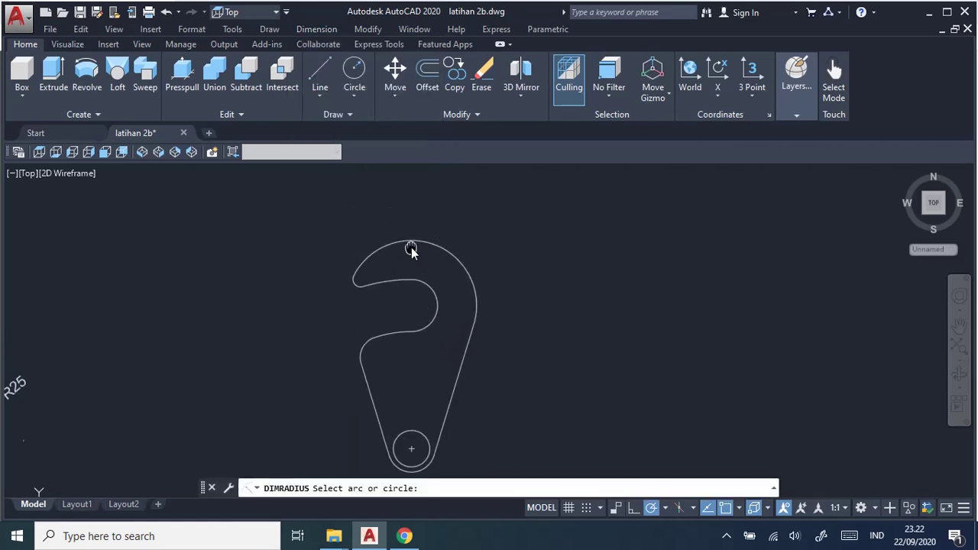
click(388, 281)
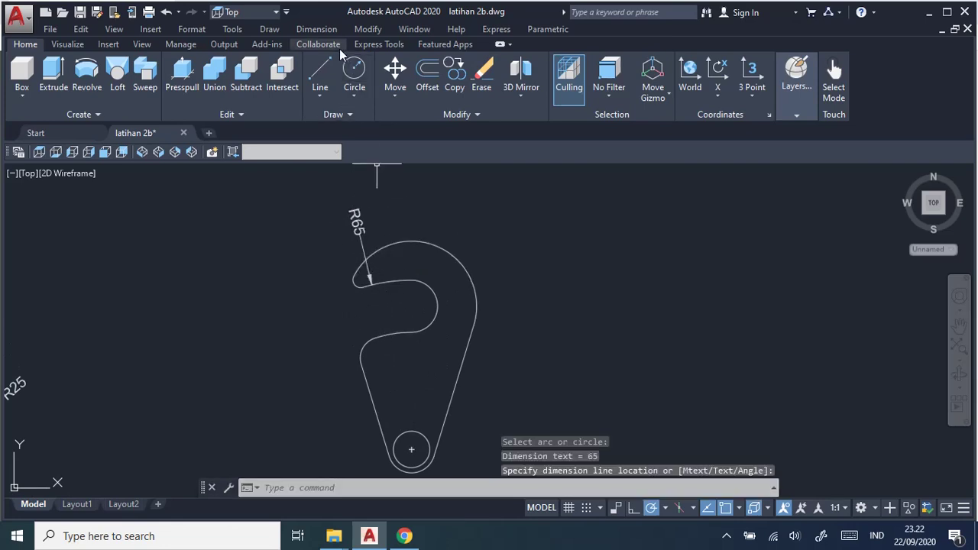
- Add R45, R3 and R8 radius dimensions to the inner arc, tip arc and lower-left fillet
key(Return)
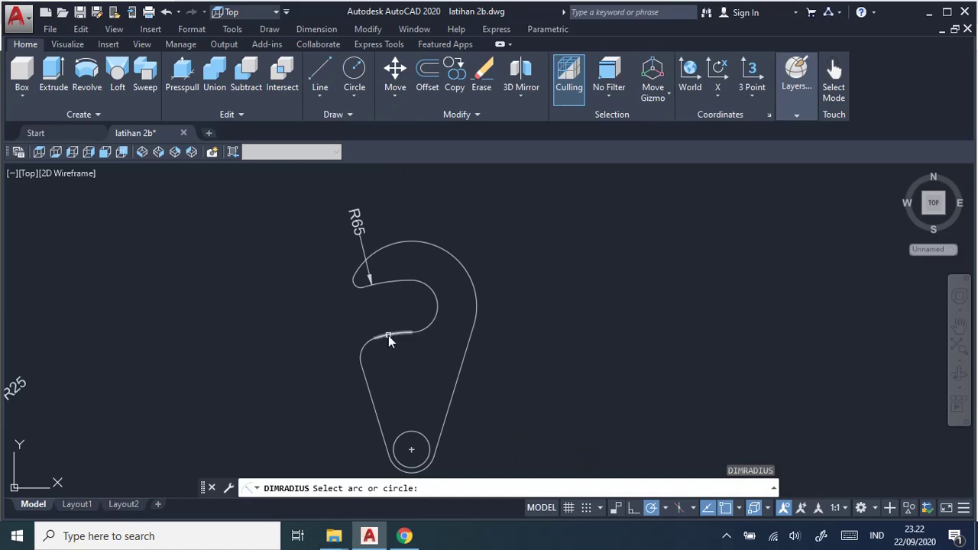
click(388, 336)
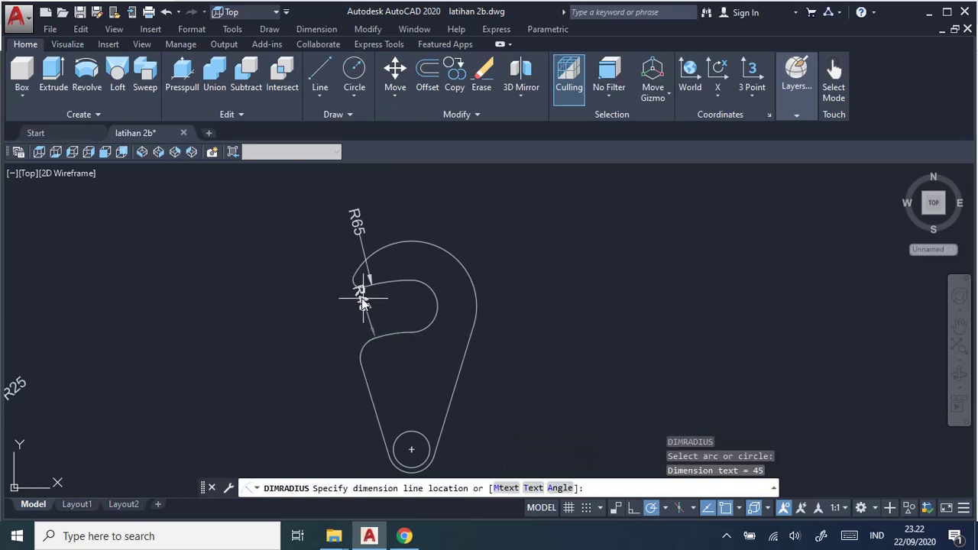
click(375, 306)
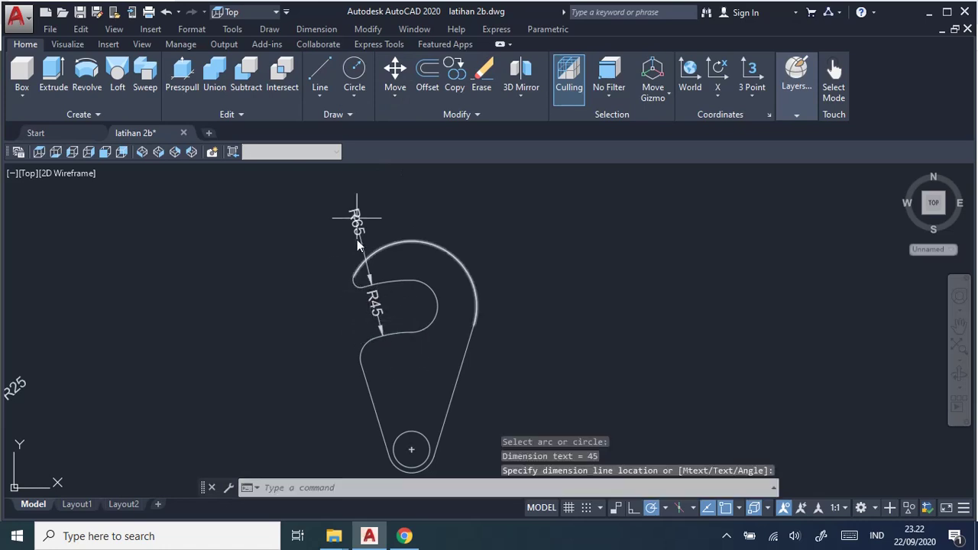
key(Return)
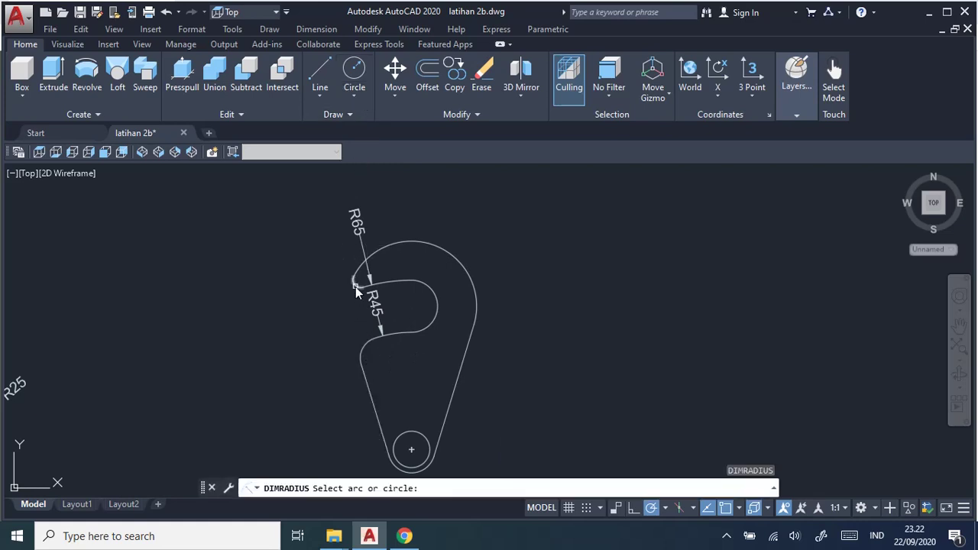
click(355, 286)
click(336, 293)
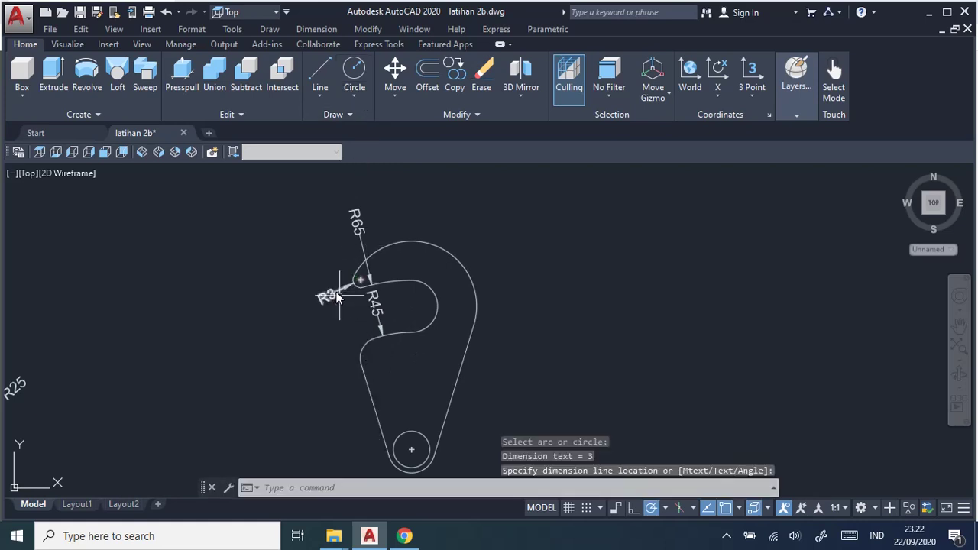
key(Return)
click(362, 353)
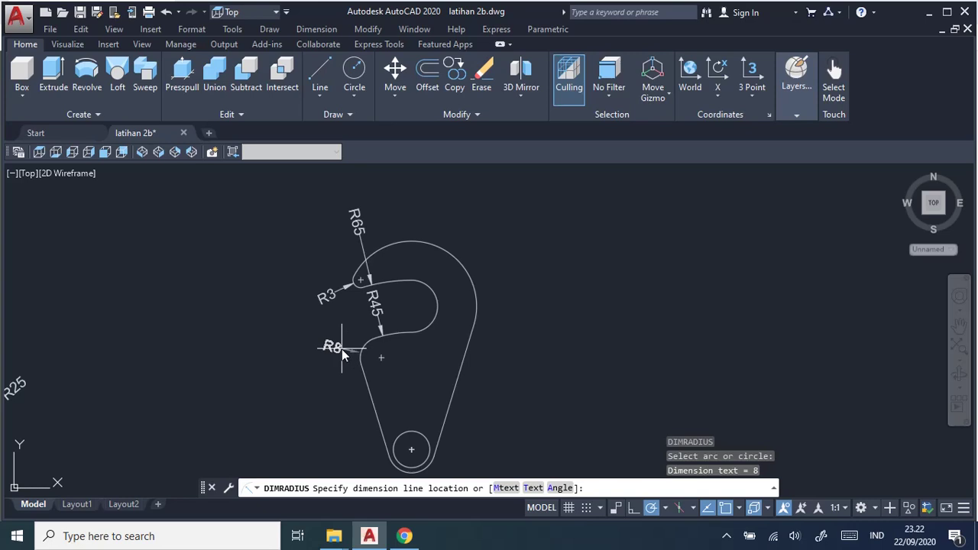
click(341, 349)
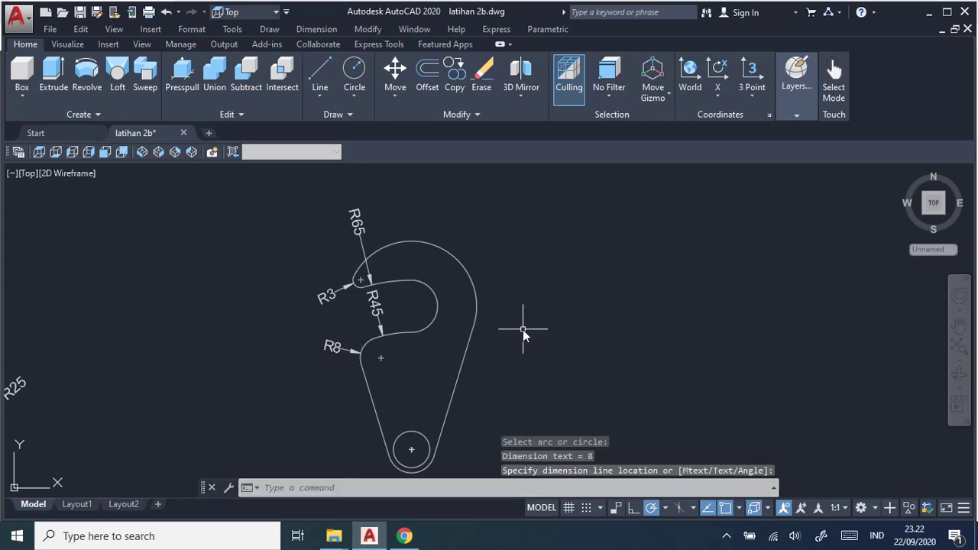
middle_drag(523, 329, 521, 300)
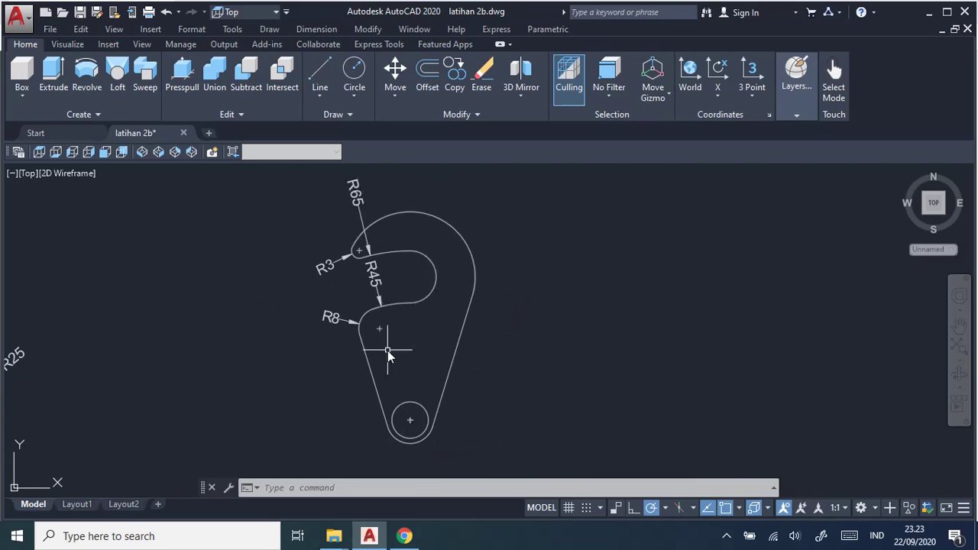
- Convert the top outer arc to a polyline and join all the outline pieces into it
click(365, 30)
mouse_move(384, 57)
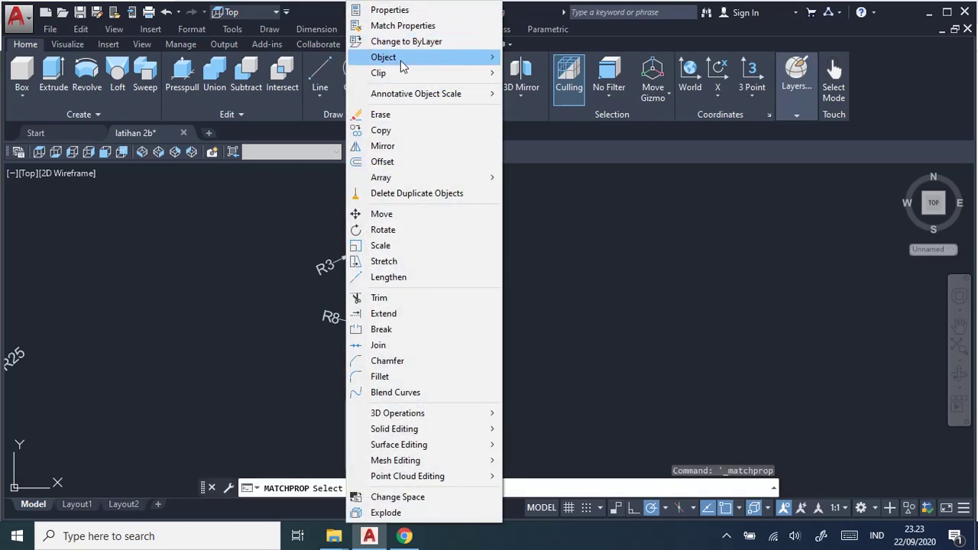
click(566, 112)
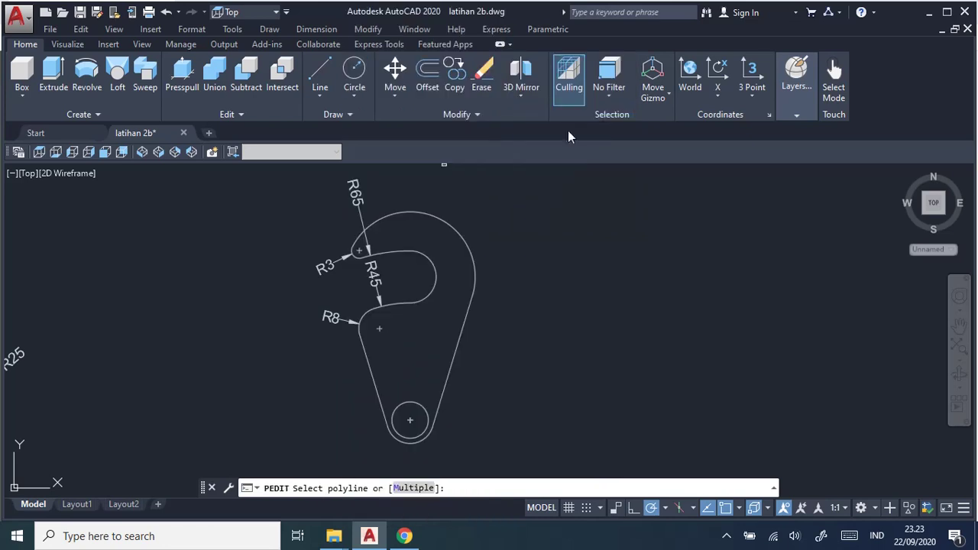
click(414, 213)
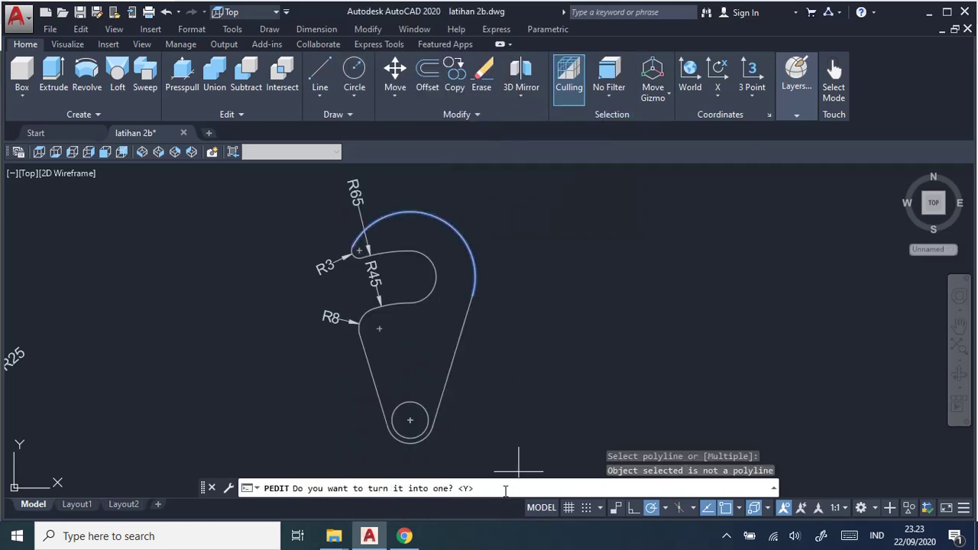
text(y)
key(Return)
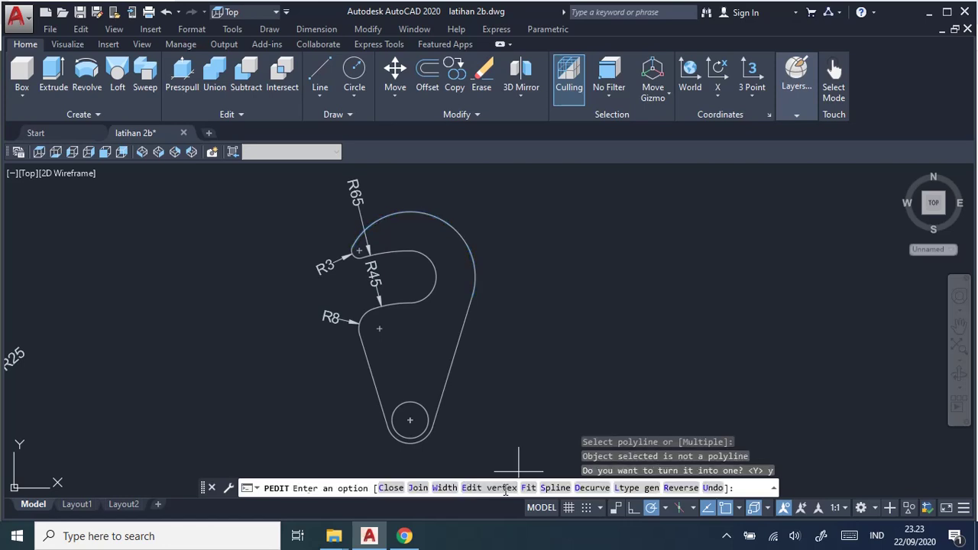
click(420, 488)
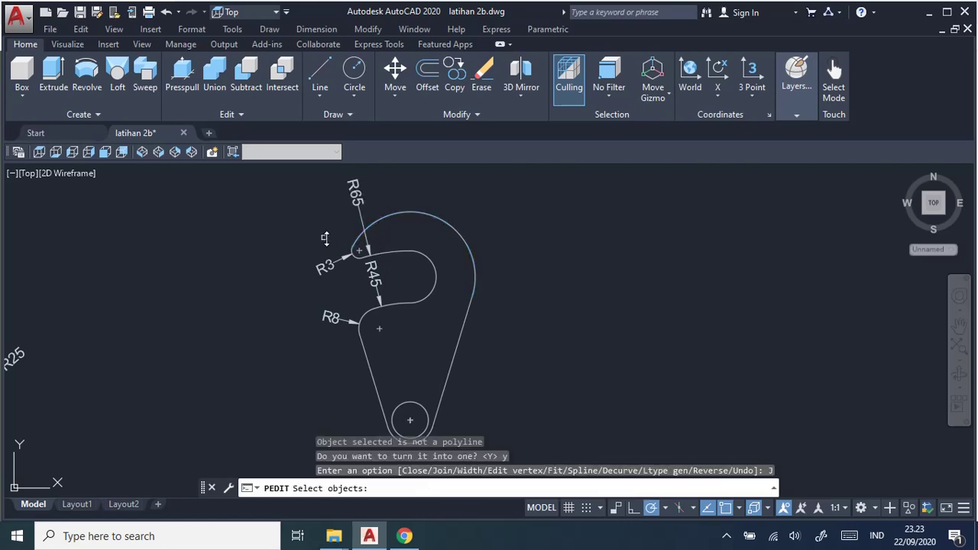
click(275, 191)
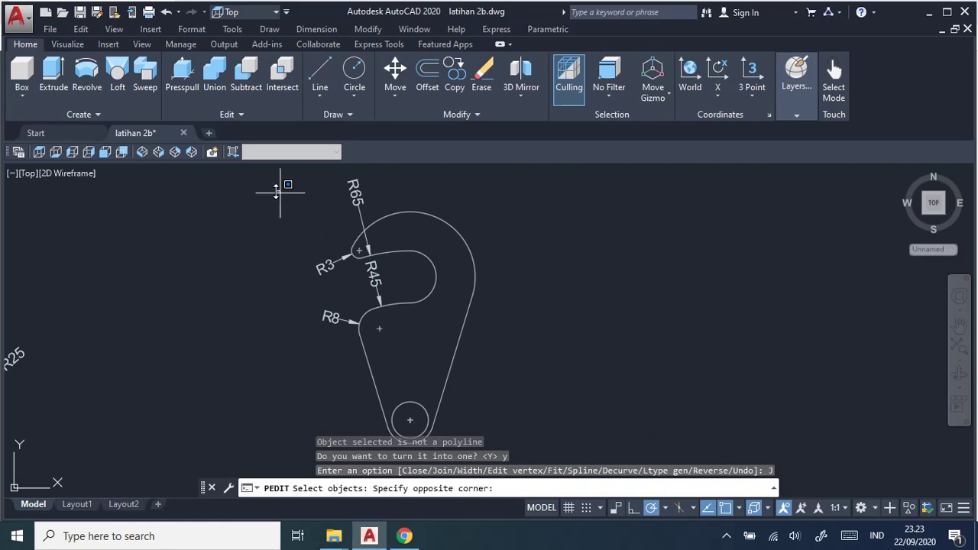
click(565, 452)
key(Return)
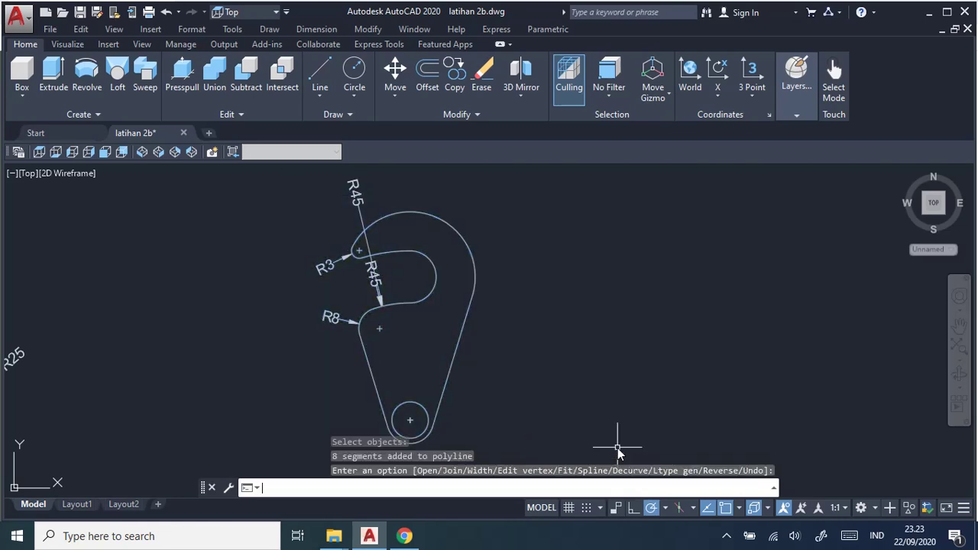
key(Return)
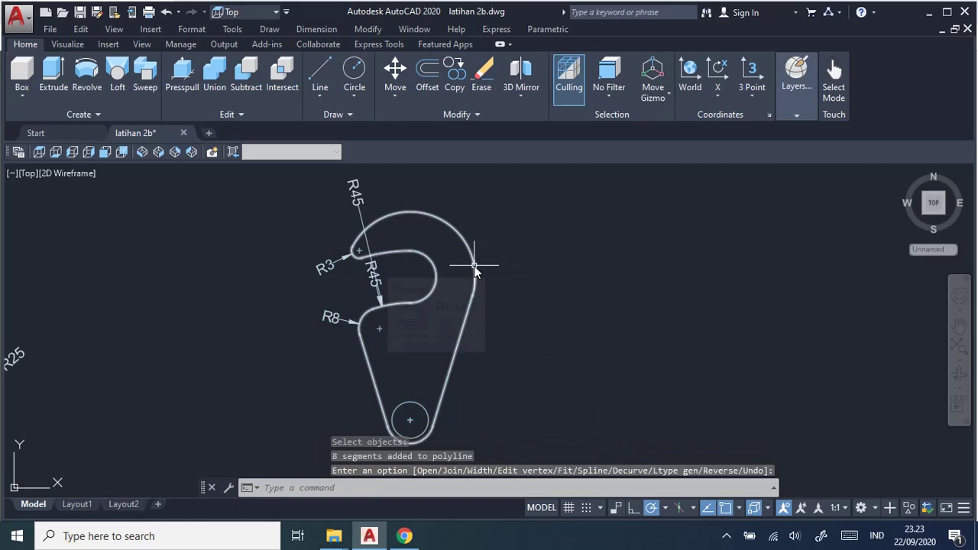